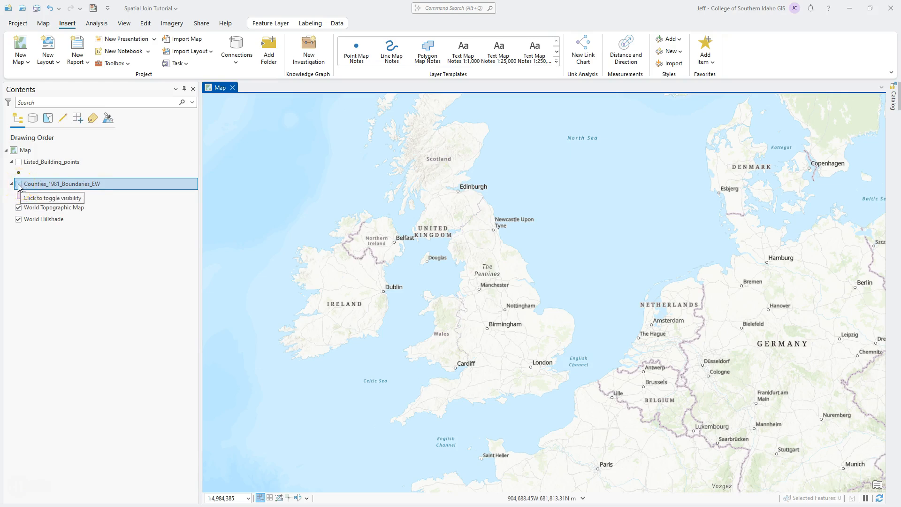
- Turn on the Counties_1981_Boundaries_EW and Listed_Building_points layers on the map
click(19, 184)
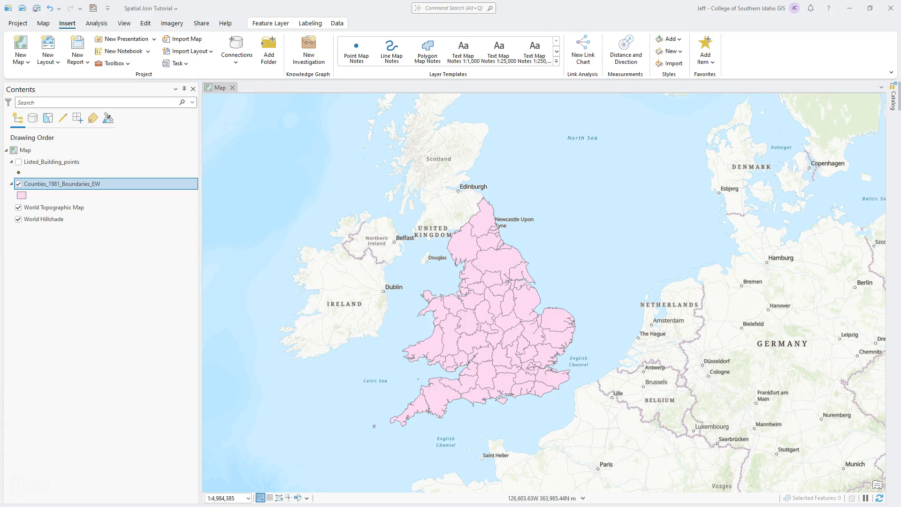
click(18, 163)
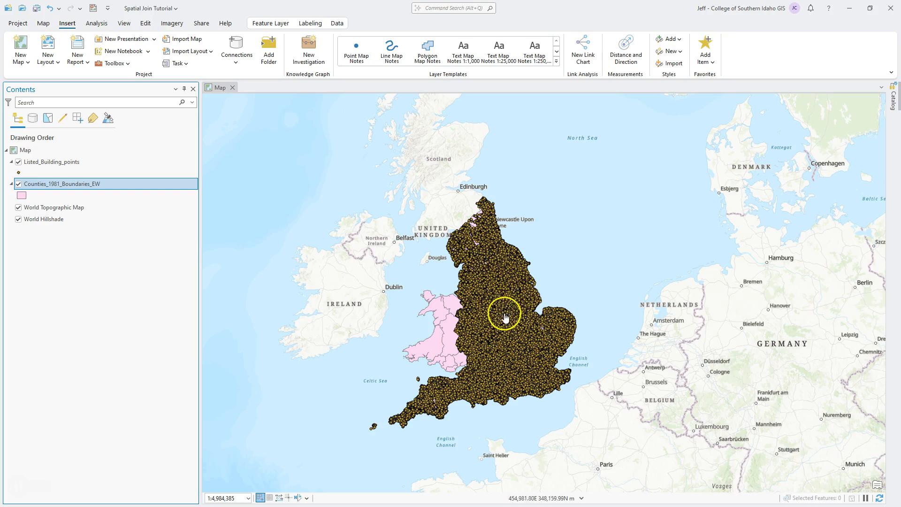
scroll(493, 328, up, 2)
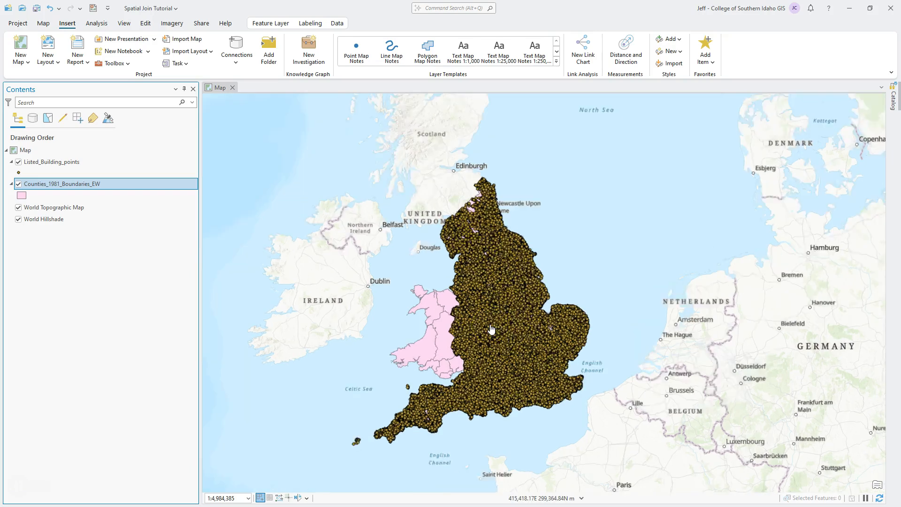
scroll(490, 329, up, 6)
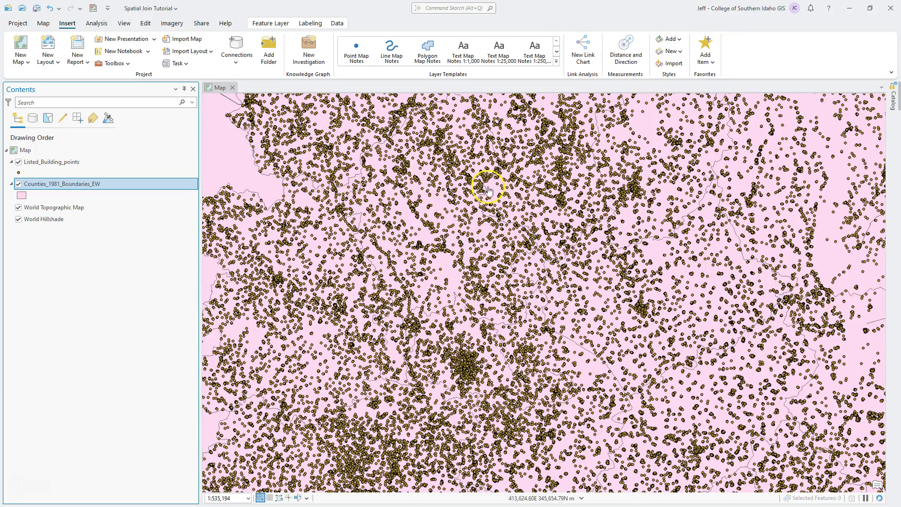
- Symbolize the county boundaries with the thicker unfilled black outline and hide the World Topographic Map and World Hillshade layers
click(23, 195)
right_click(21, 197)
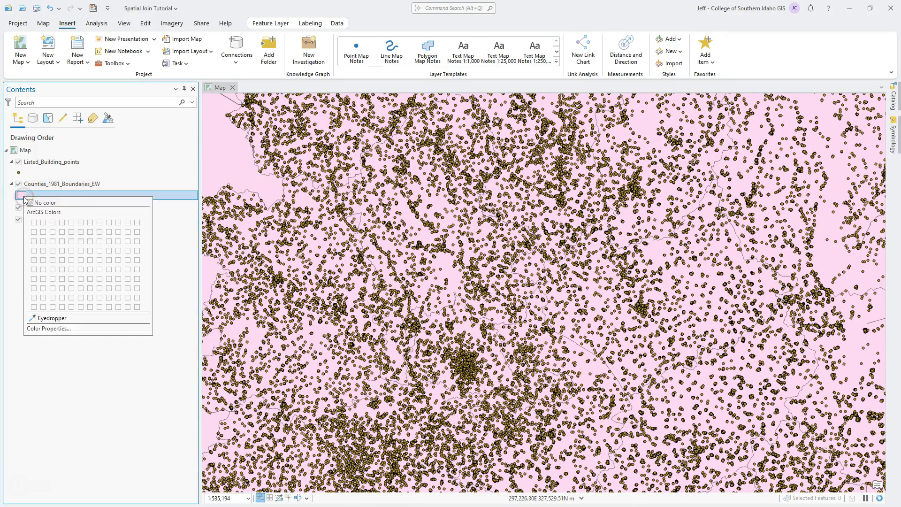
click(21, 197)
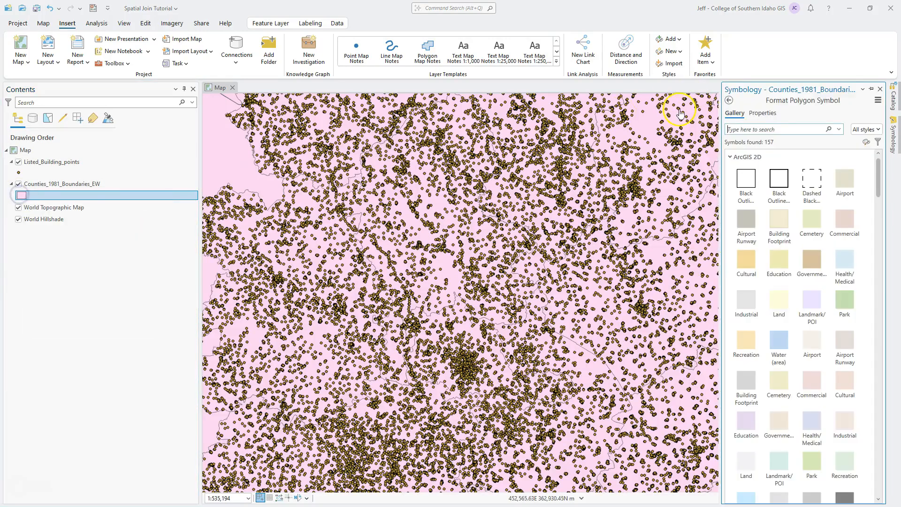
click(781, 184)
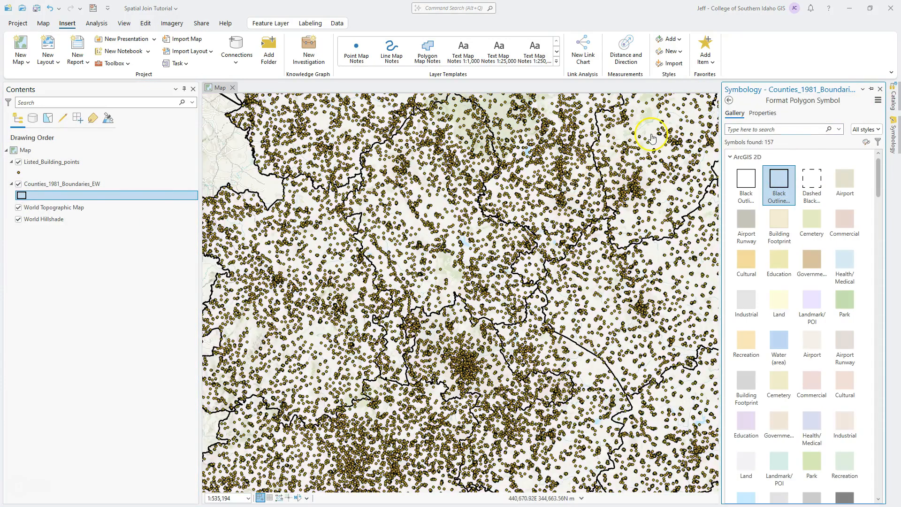
click(17, 219)
click(18, 207)
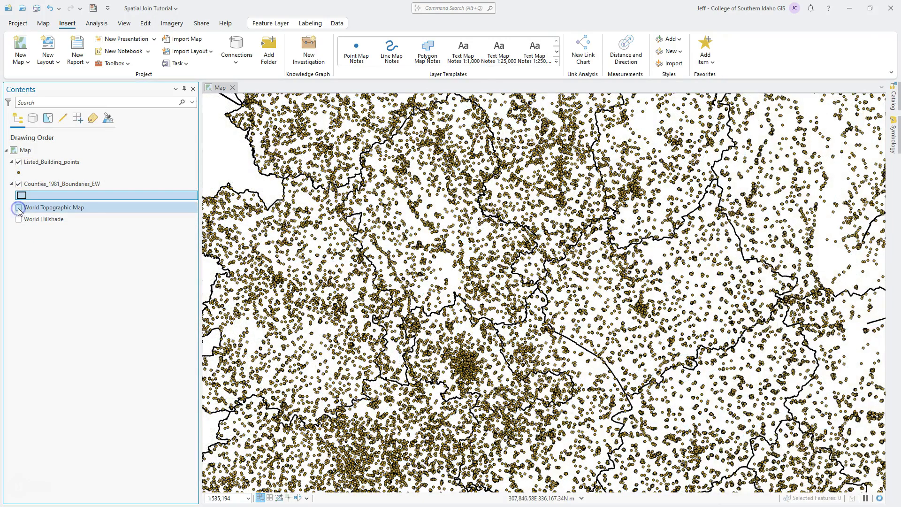
- Examine how the listed building points are distributed across the counties, including along the border between England and Wales
scroll(623, 219, down, 2)
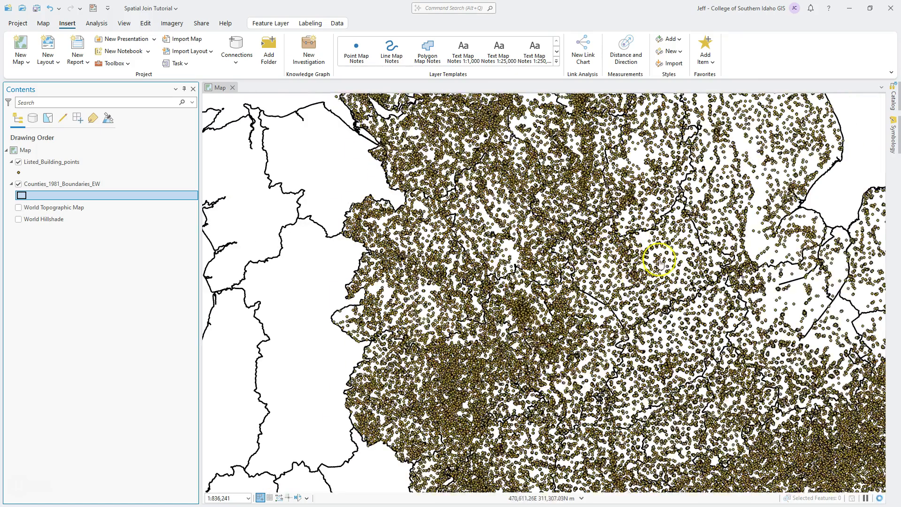
scroll(648, 254, up, 2)
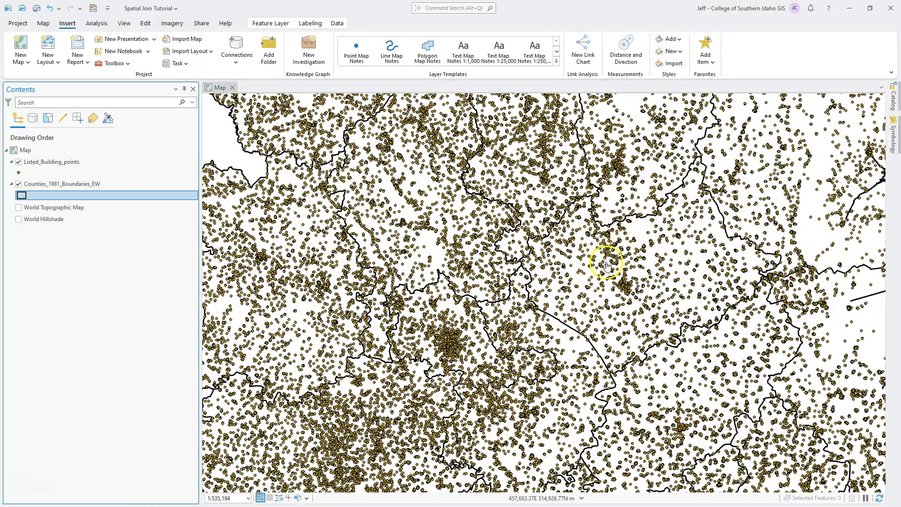
drag(670, 276, 641, 290)
scroll(641, 289, down, 4)
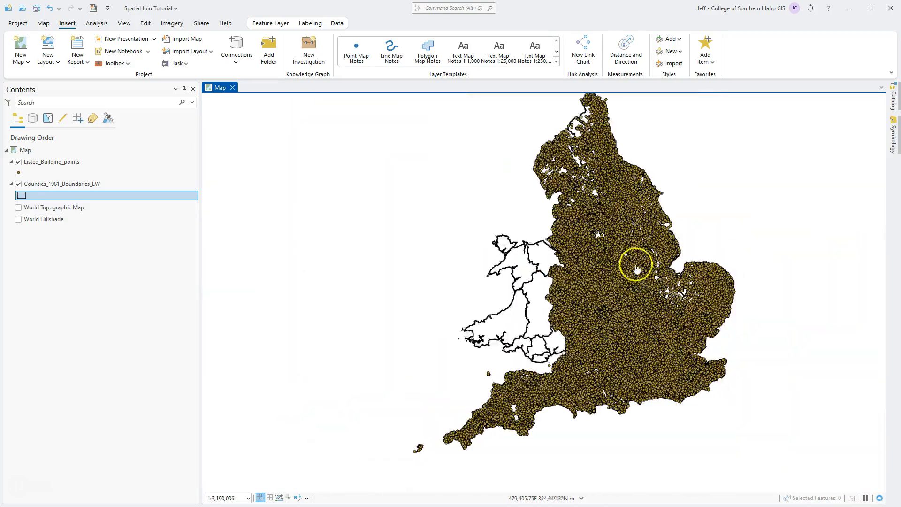
scroll(627, 277, up, 3)
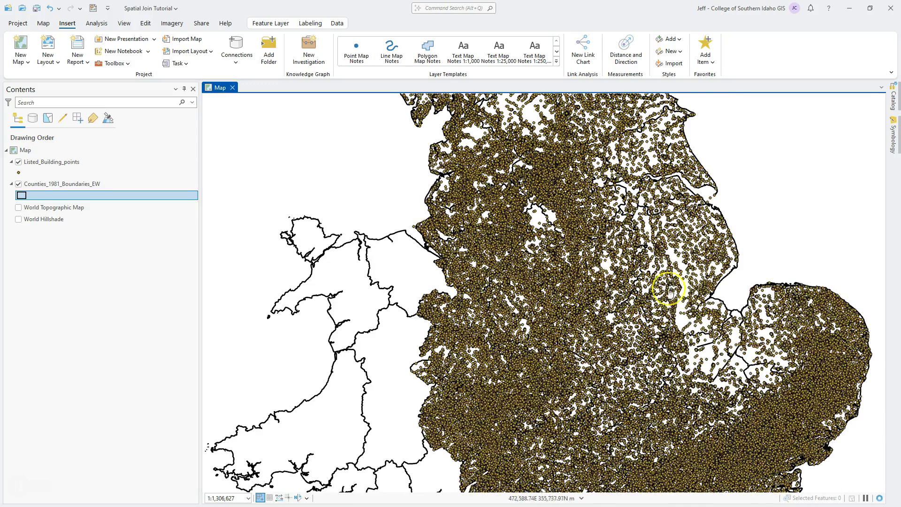
drag(500, 340, 558, 275)
drag(522, 364, 533, 348)
scroll(498, 284, up, 1)
scroll(495, 283, up, 1)
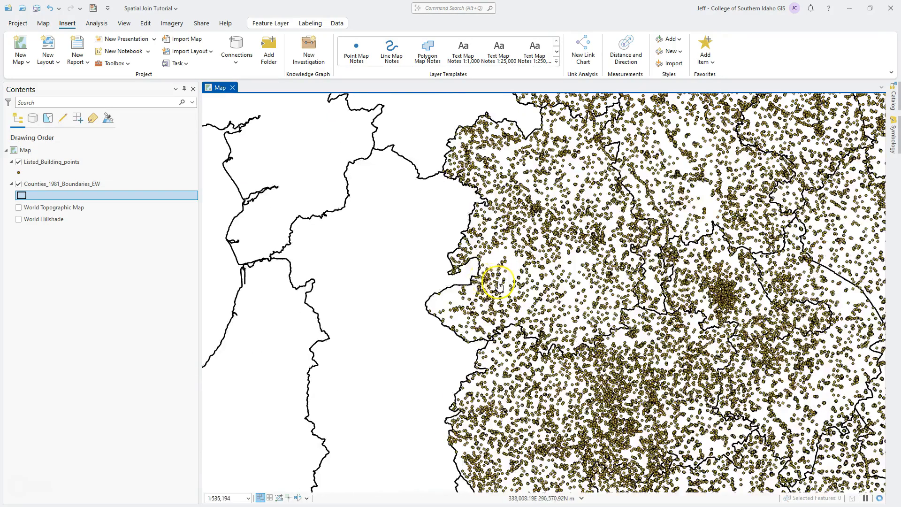
scroll(456, 272, up, 1)
scroll(455, 274, up, 4)
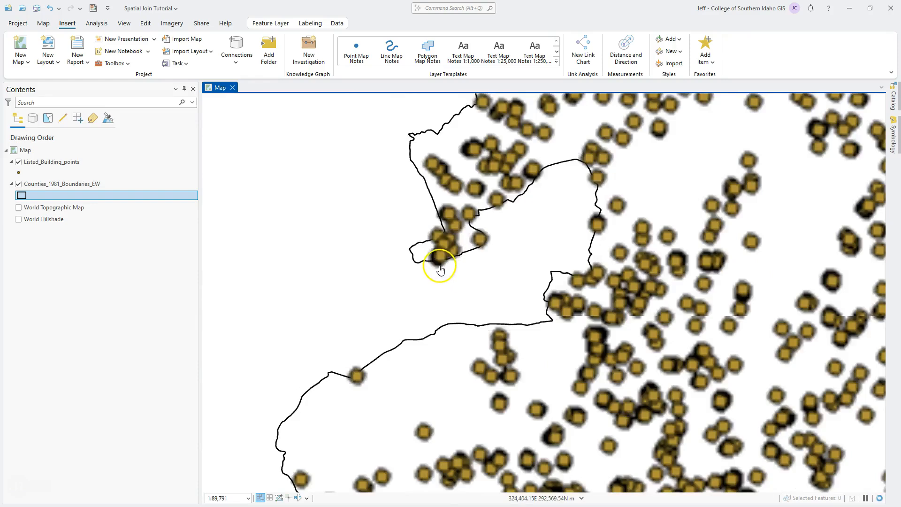
scroll(506, 278, down, 6)
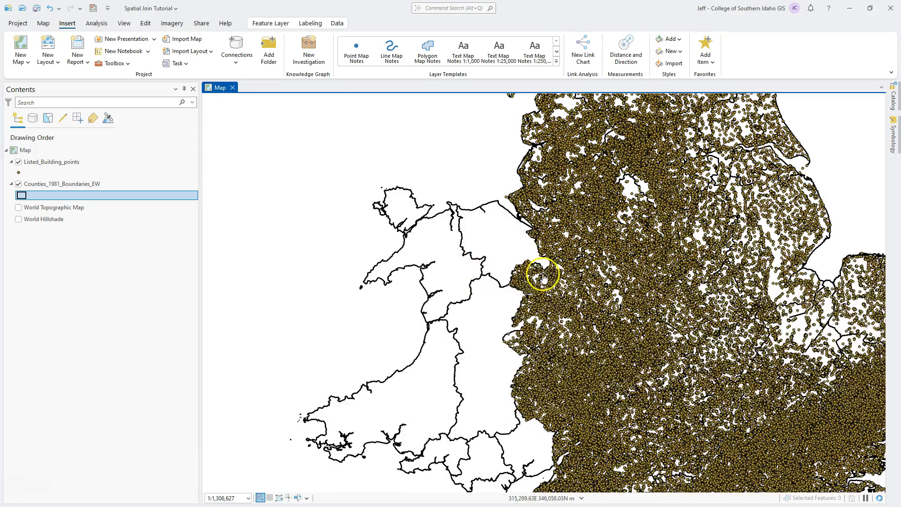
drag(543, 273, 496, 269)
drag(483, 424, 463, 396)
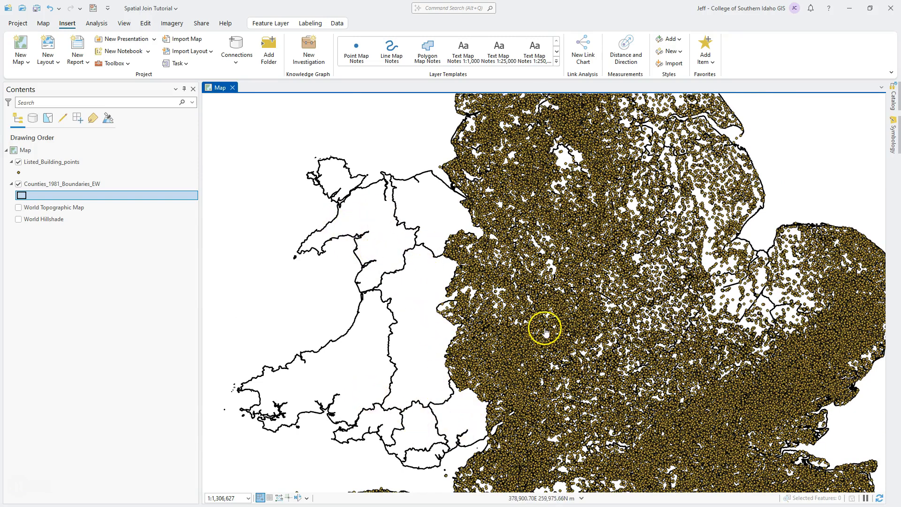
scroll(544, 330, down, 3)
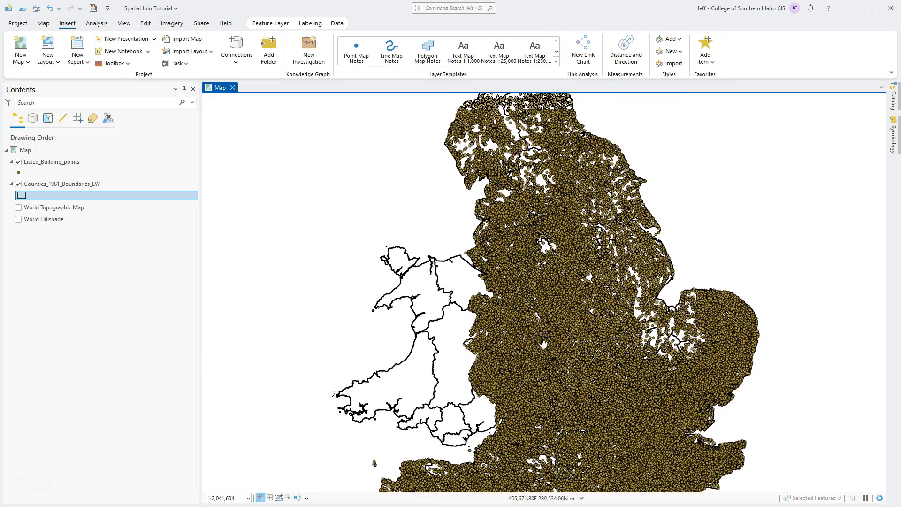
scroll(543, 342, down, 2)
scroll(533, 328, up, 2)
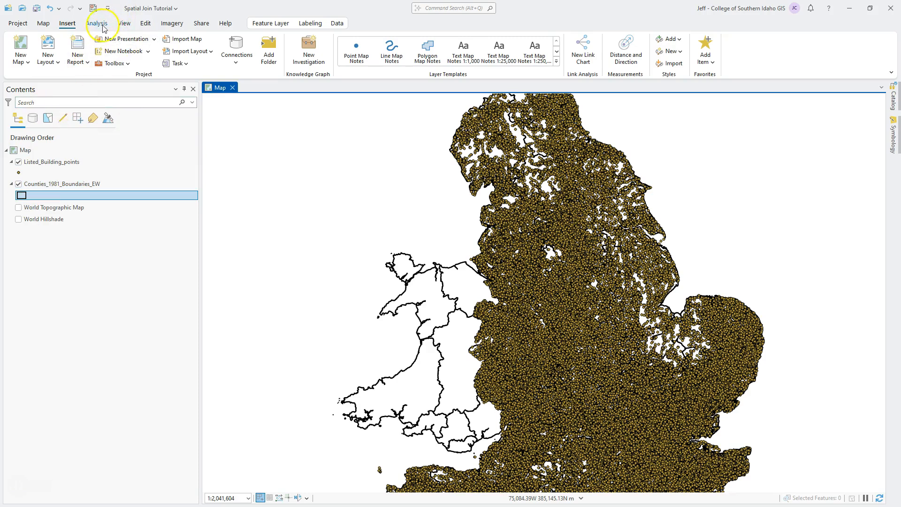
click(43, 23)
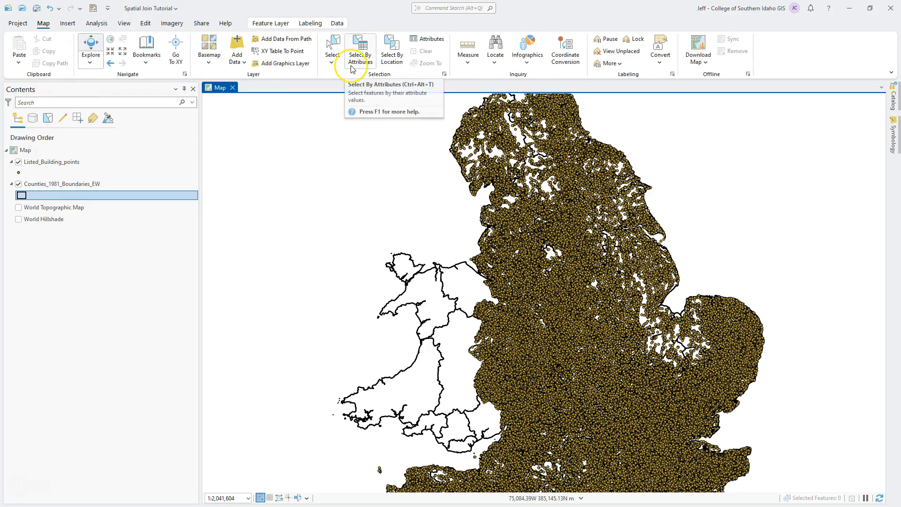
click(358, 65)
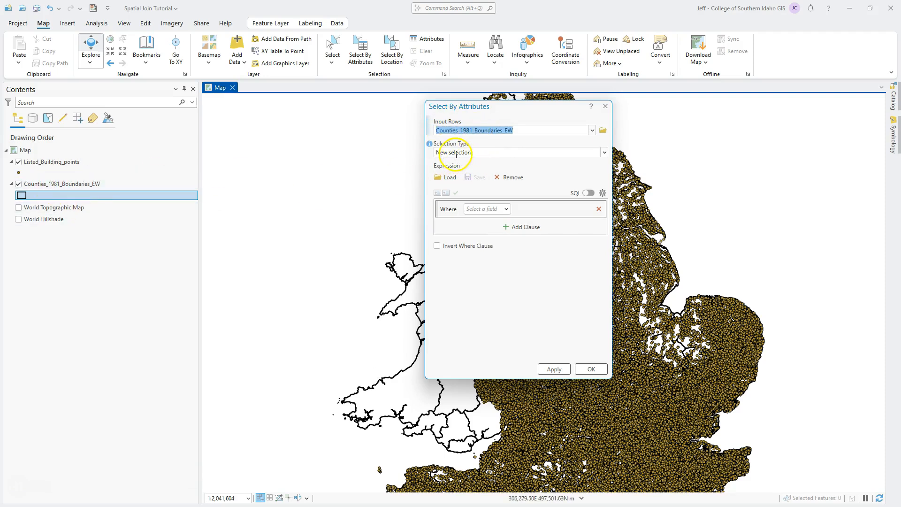
click(506, 209)
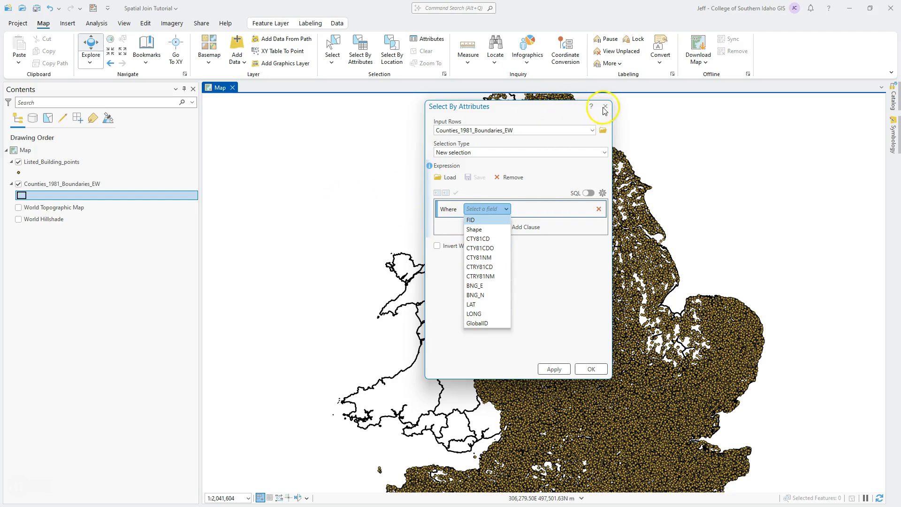
click(554, 299)
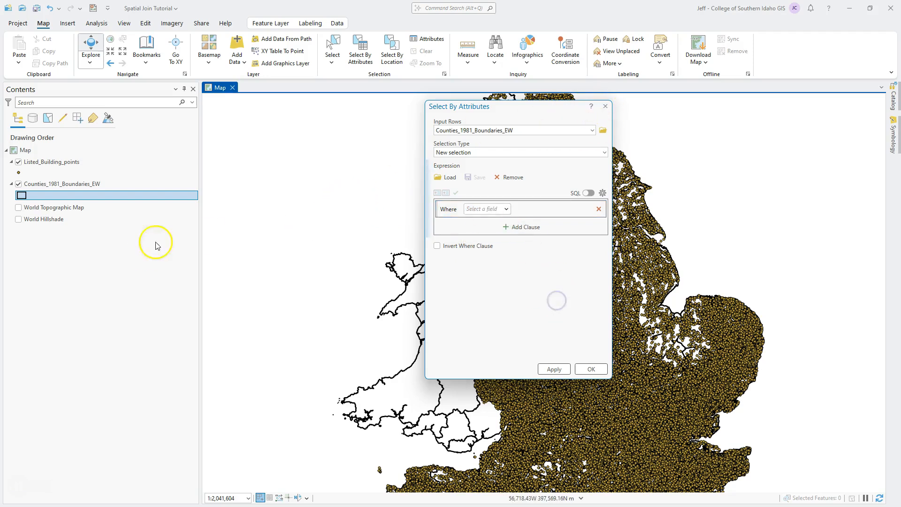
click(606, 106)
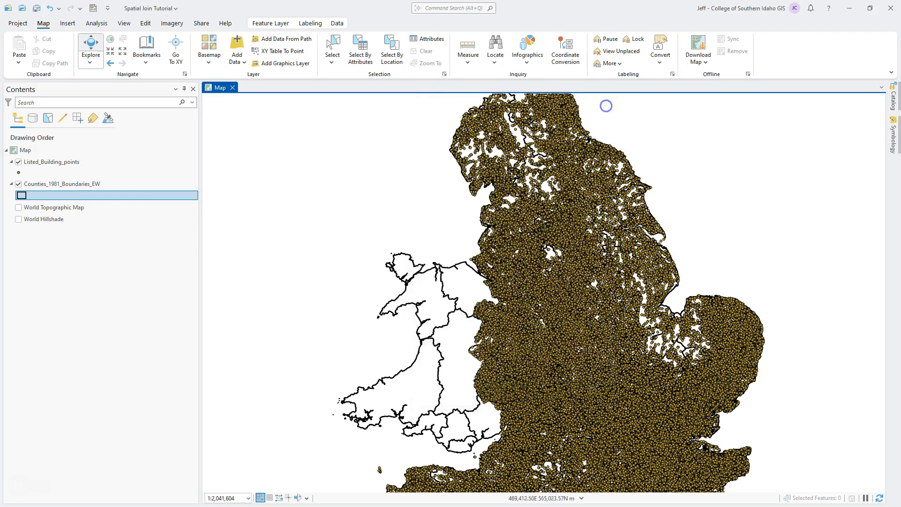
- Inspect the attributes of a county in north-west Wales, including its CTRY81NM field, and close the pop-up
click(44, 186)
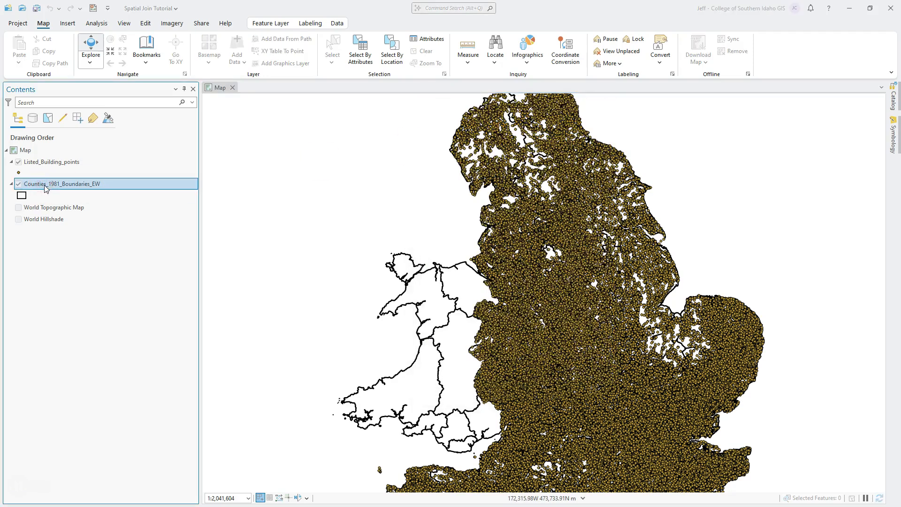
right_click(44, 186)
click(253, 193)
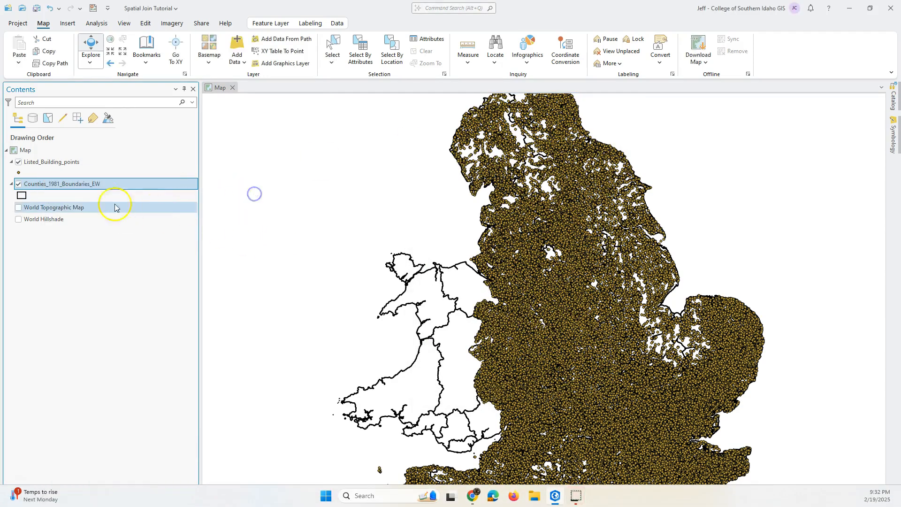
click(422, 299)
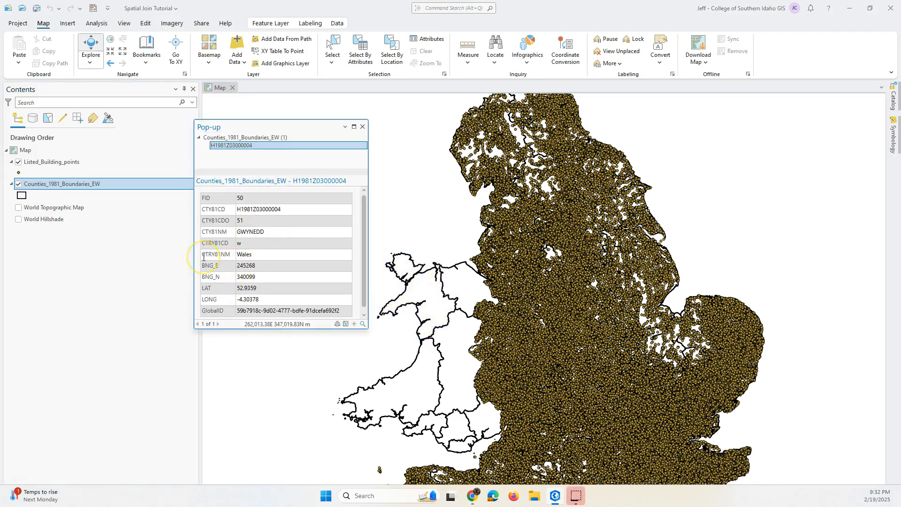
drag(203, 255, 231, 255)
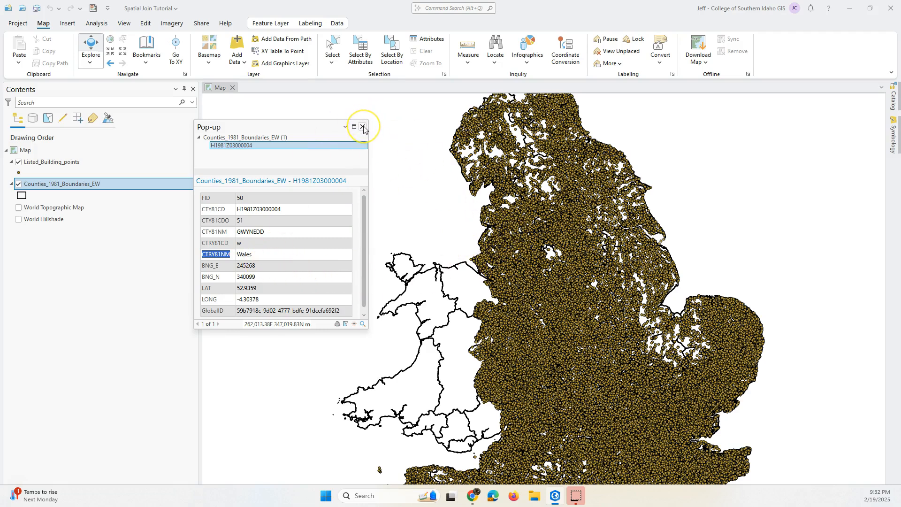
click(363, 127)
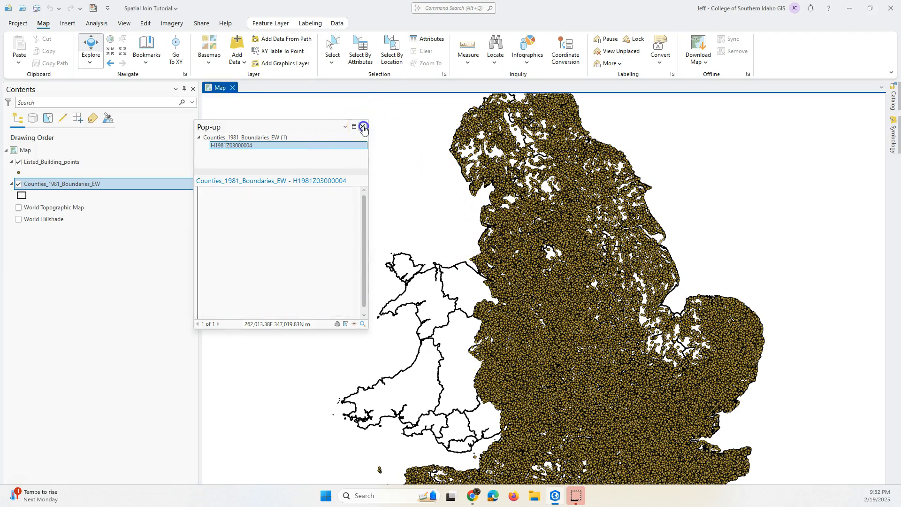
- Select the features of Counties_1981_Boundaries_EW by attributes where CTRY81NM is not equal to Wales, as a new selection
click(367, 66)
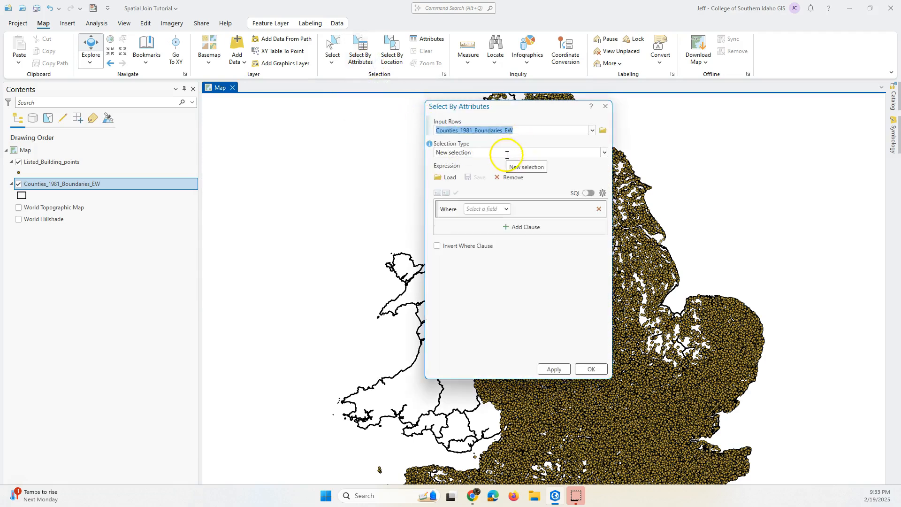
click(484, 208)
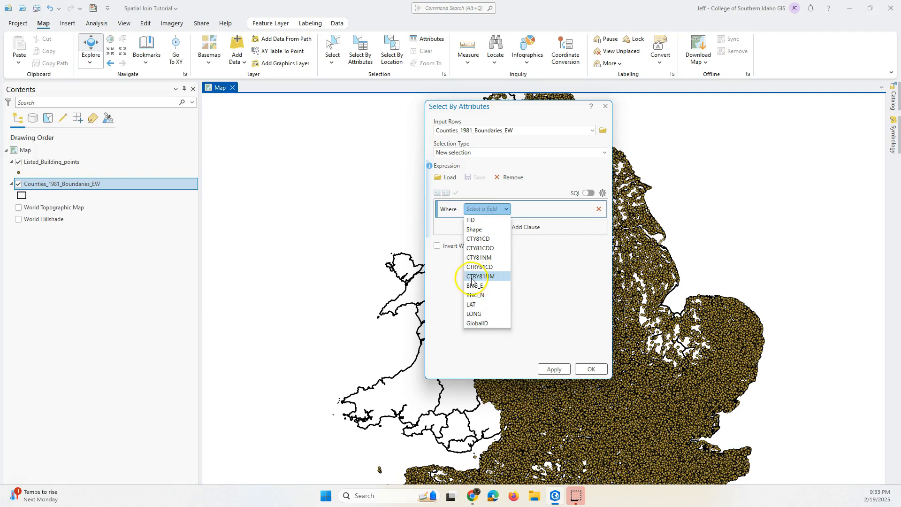
click(481, 278)
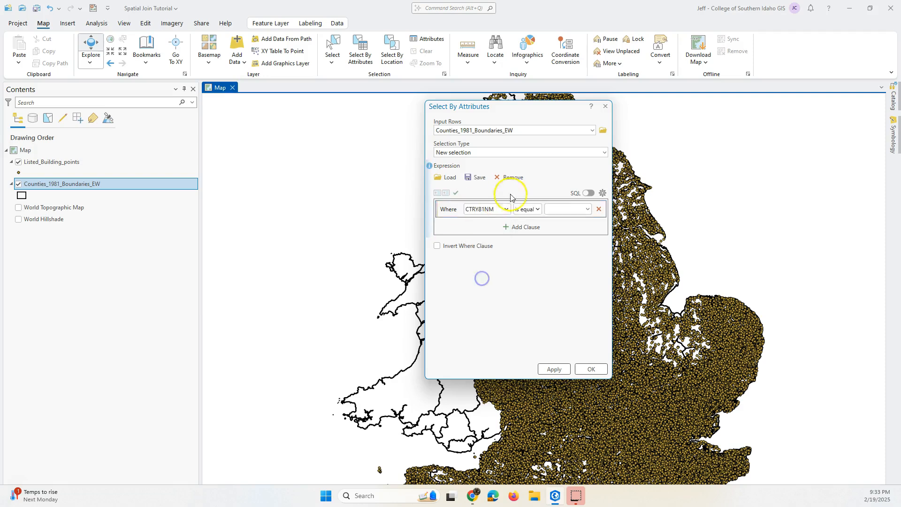
click(538, 210)
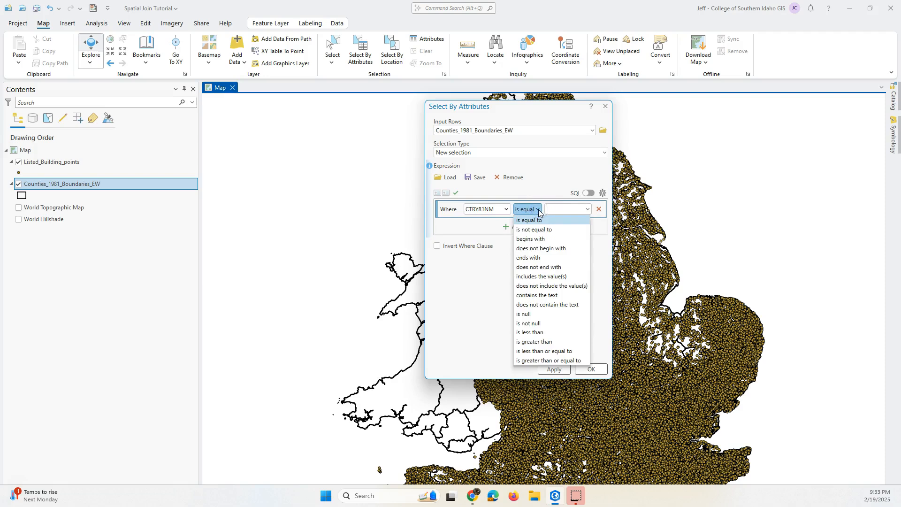
click(535, 229)
click(587, 210)
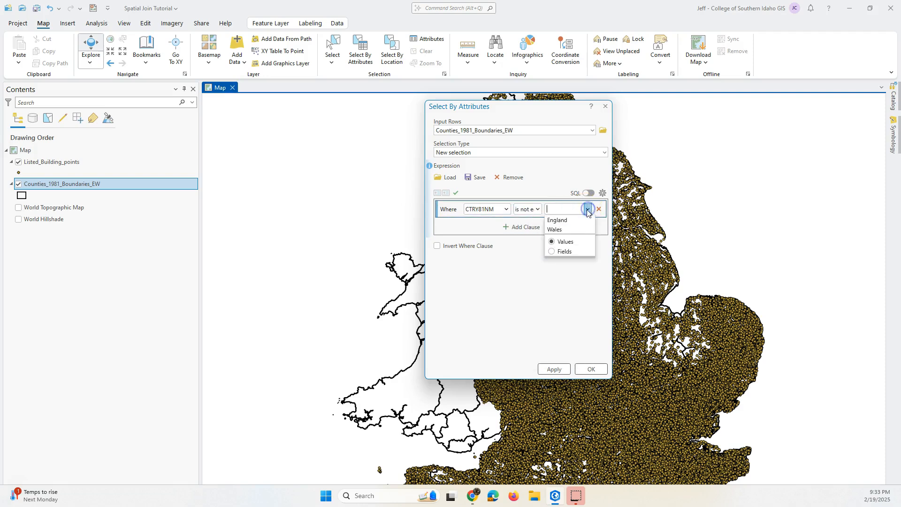
click(561, 230)
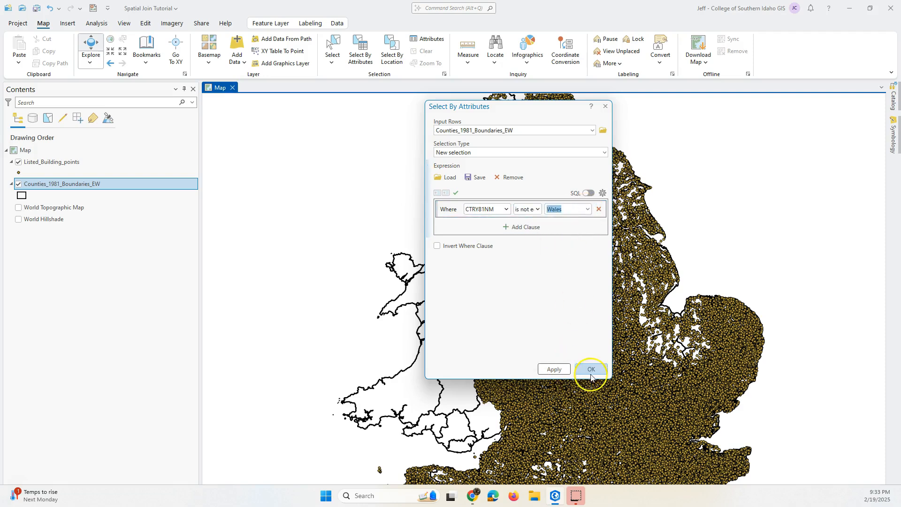
click(561, 371)
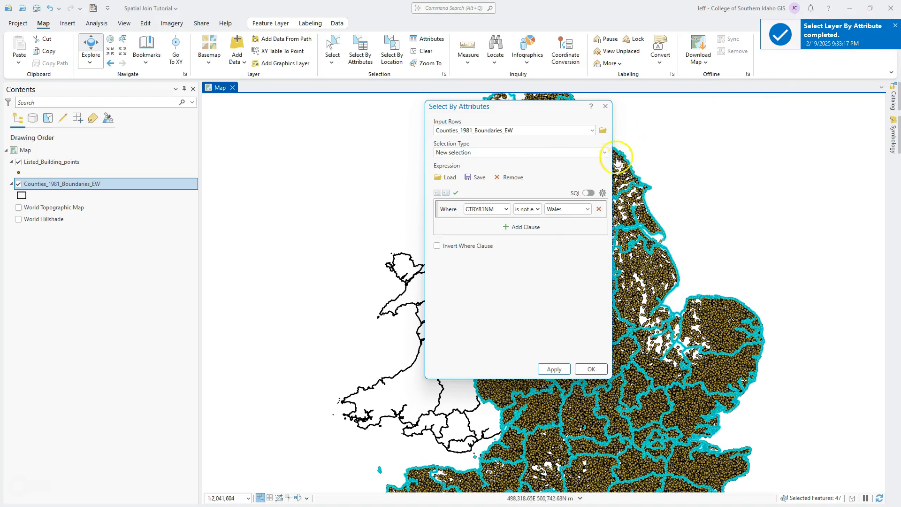
- Finish the attribute selection and hide the Listed_Building_points layer so only the county boundaries are drawn
click(587, 369)
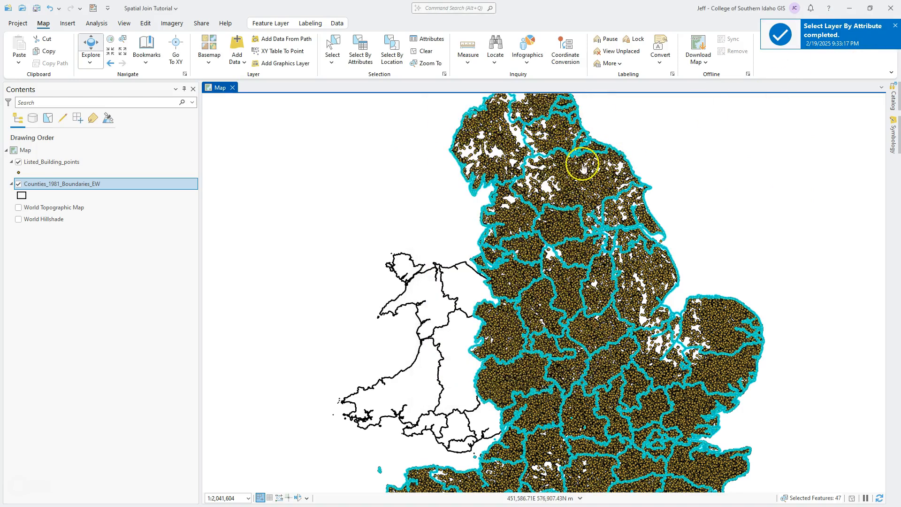
scroll(671, 181, down, 2)
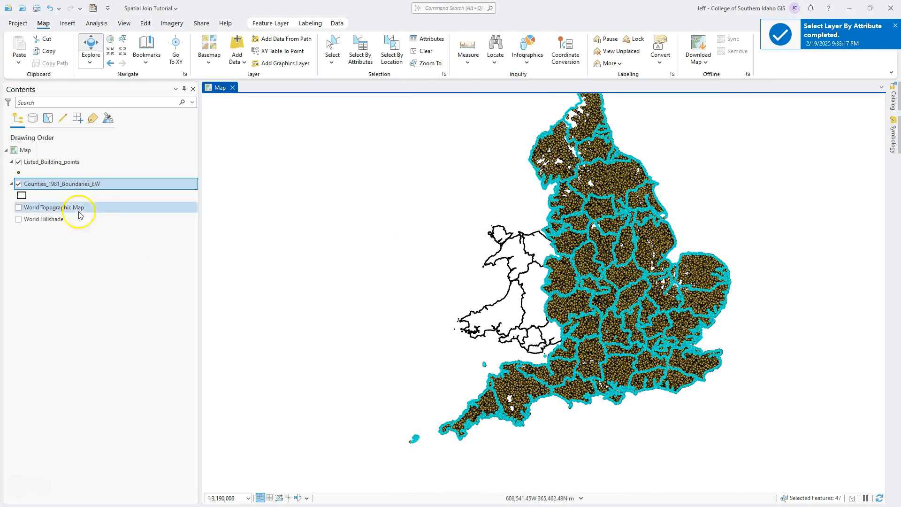
click(18, 162)
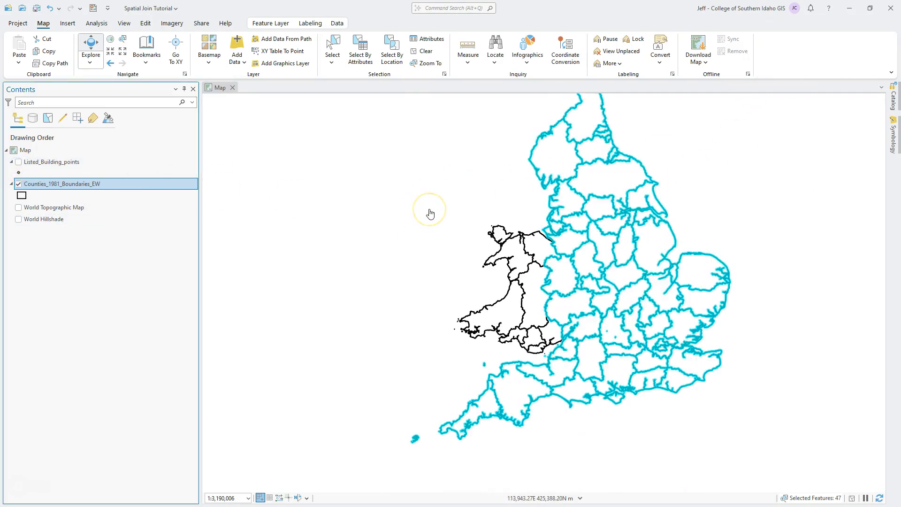
drag(430, 214, 406, 262)
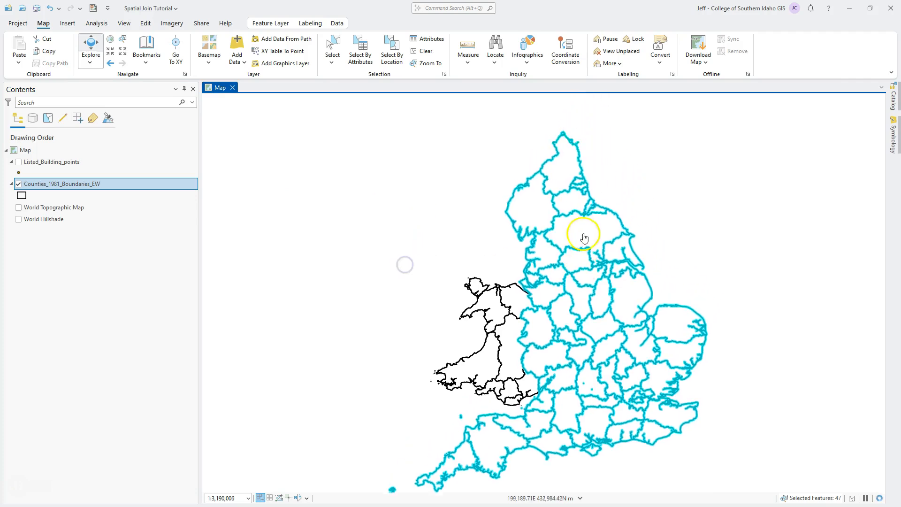
- Export the selected features of Counties_1981_Boundaries_EW to a new feature class named EnglandCounties
right_click(56, 187)
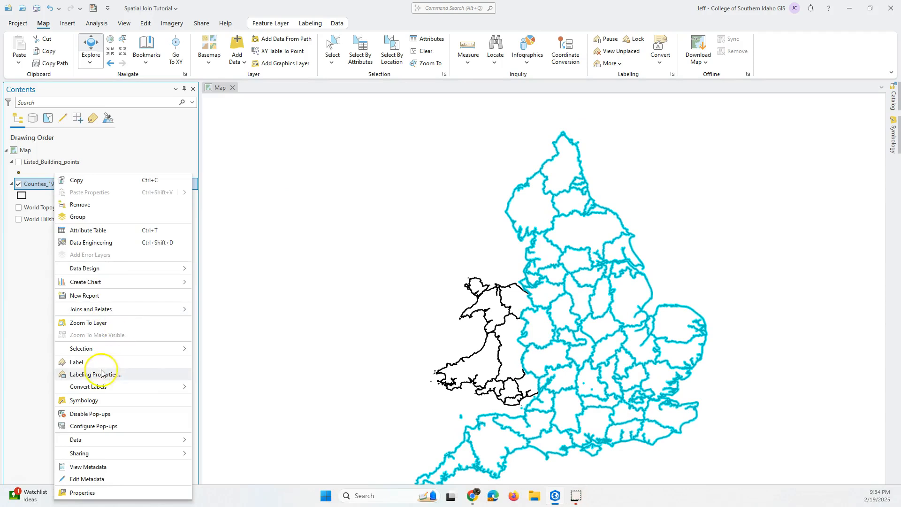
mouse_move(104, 446)
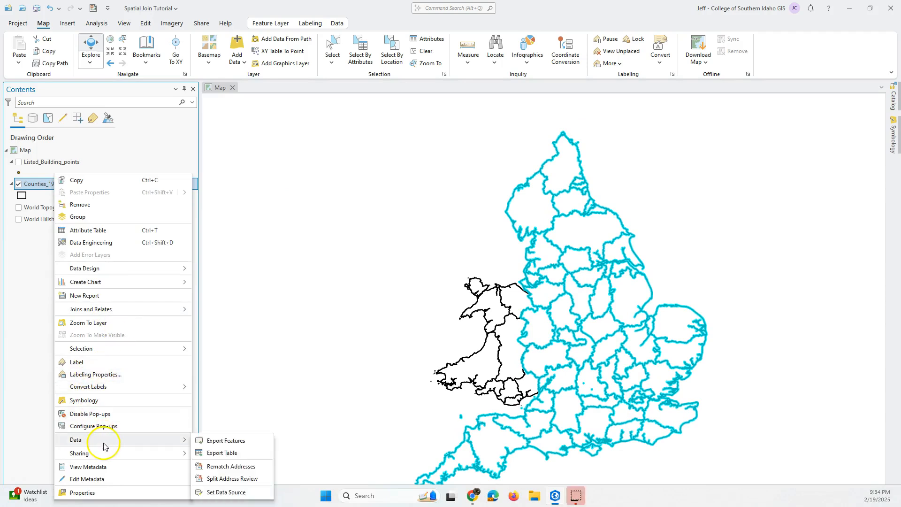
click(206, 441)
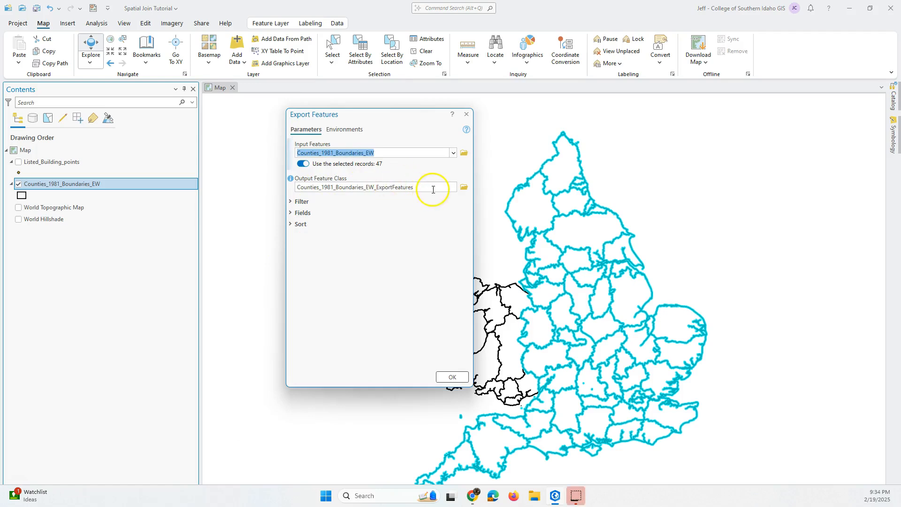
click(433, 189)
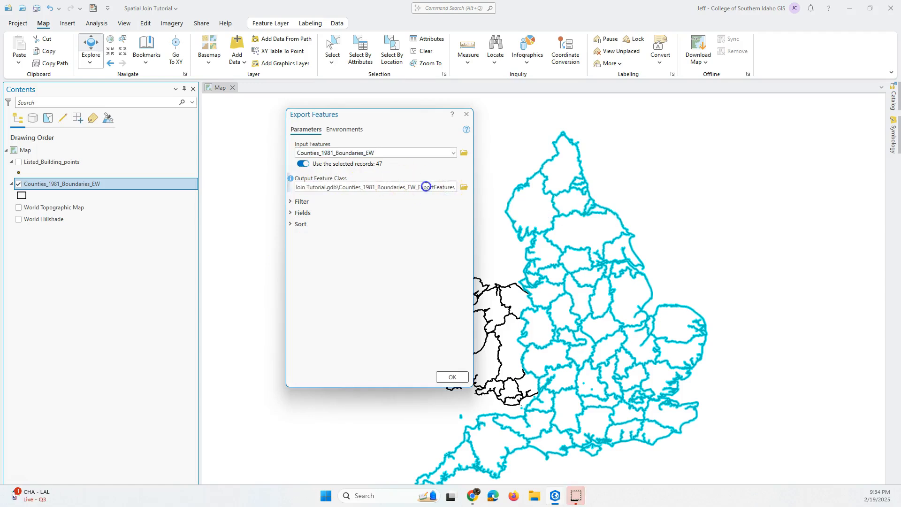
key(shift+Home)
key(BackSpace)
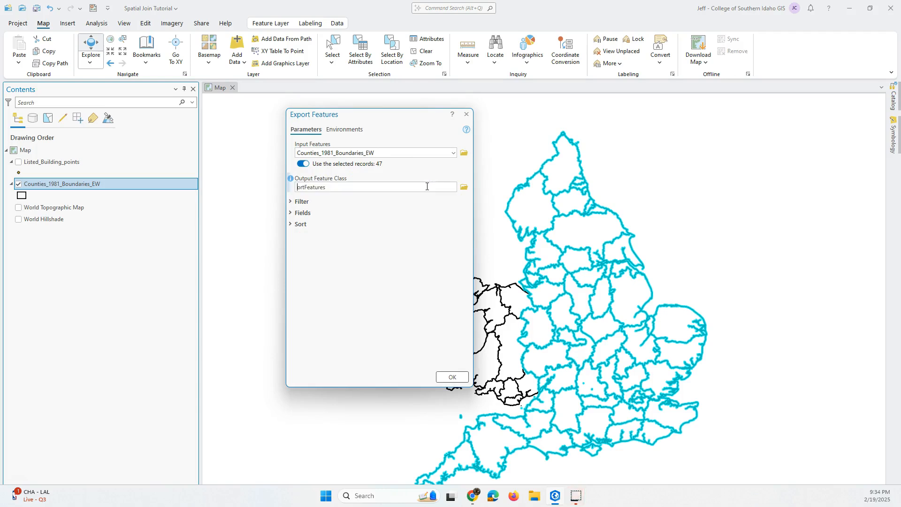
key(Delete)
key(Delete)
key(Delete)
key(Delete)
key(Delete)
key(Delete)
key(Delete)
key(Delete)
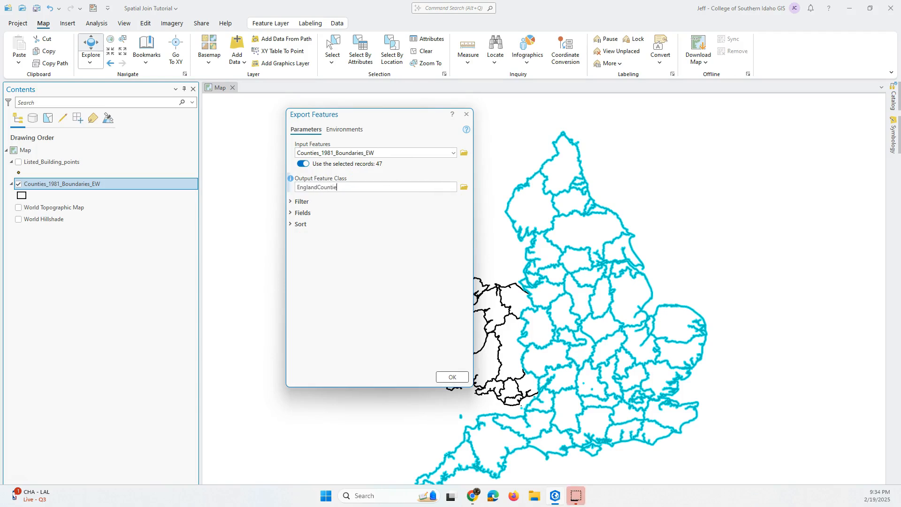
click(463, 378)
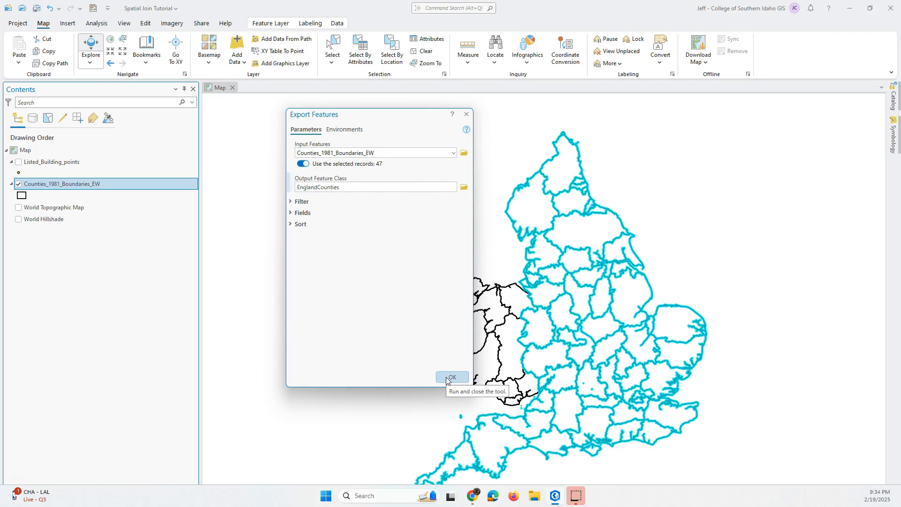
click(447, 378)
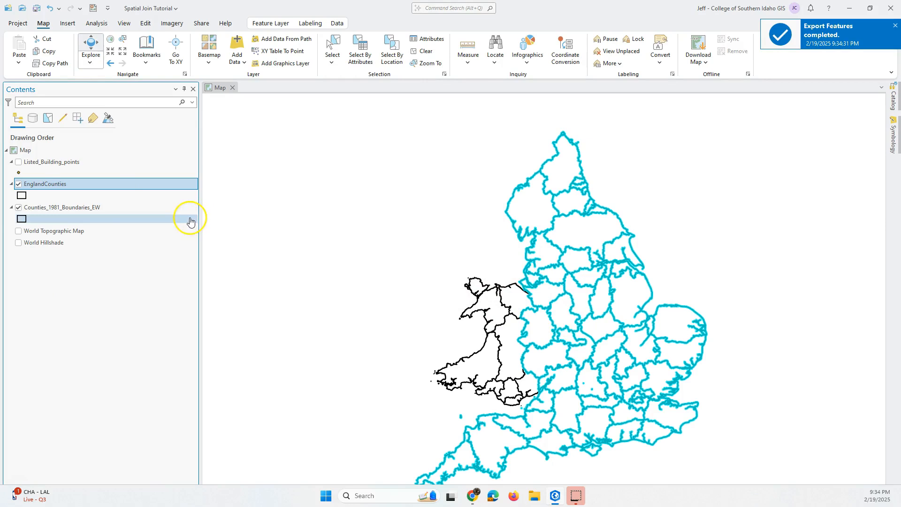
- Clear the county selection and hide the Counties_1981_Boundaries_EW layer, leaving EnglandCounties displayed
click(421, 51)
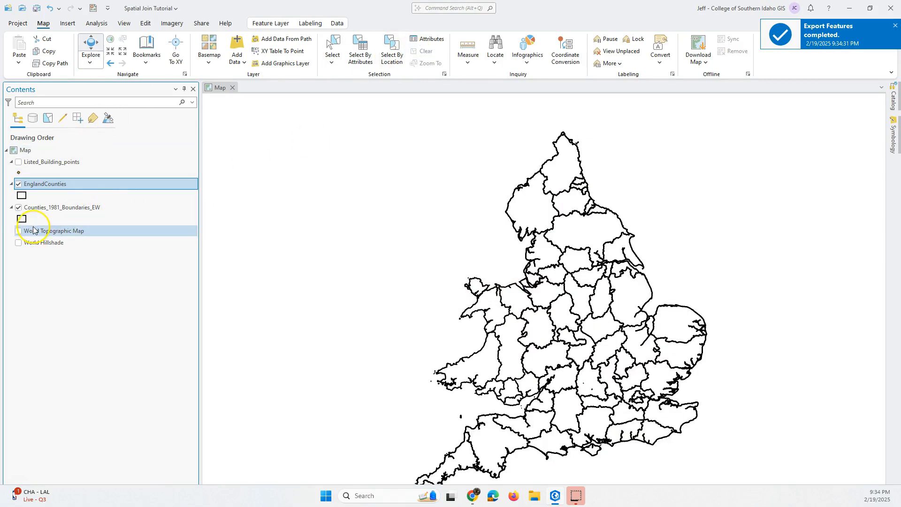
click(18, 208)
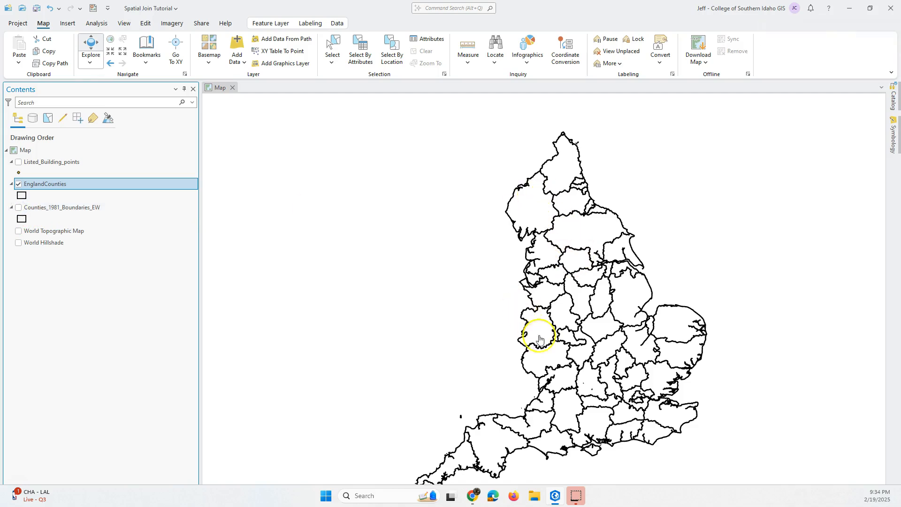
scroll(556, 327, down, 2)
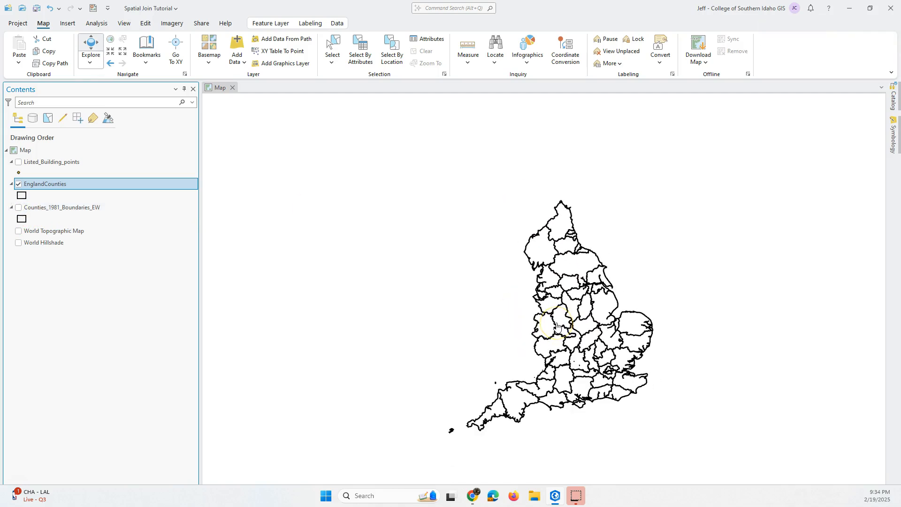
scroll(557, 325, up, 1)
drag(536, 286, 508, 254)
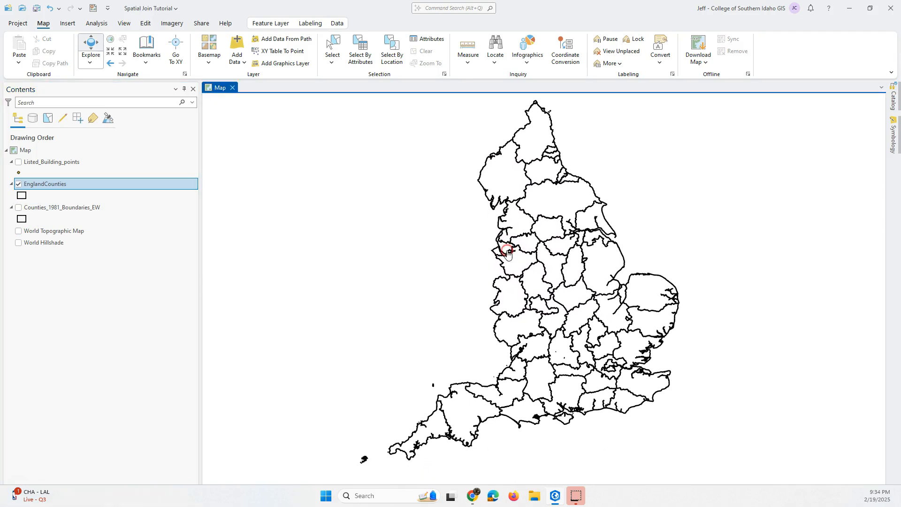
- Open the Spatial Join tool from the geoprocessing tools
click(98, 25)
click(130, 48)
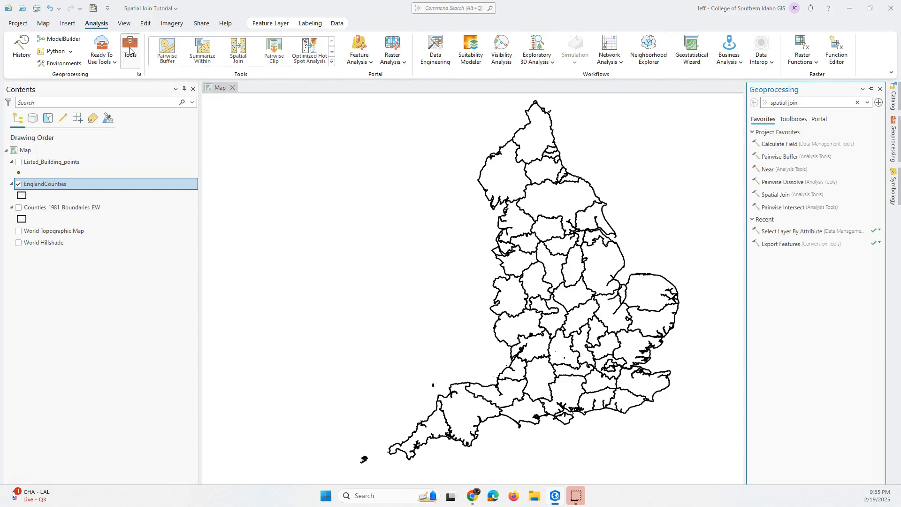
click(819, 103)
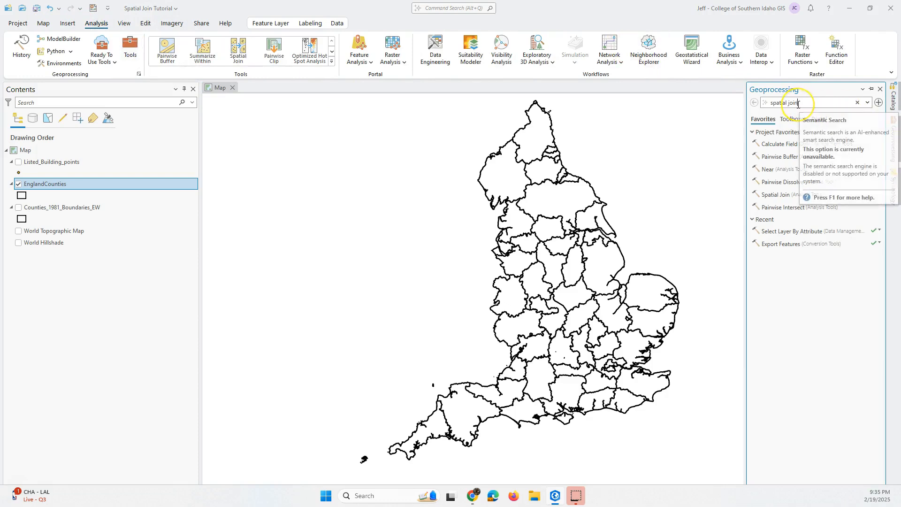
click(770, 200)
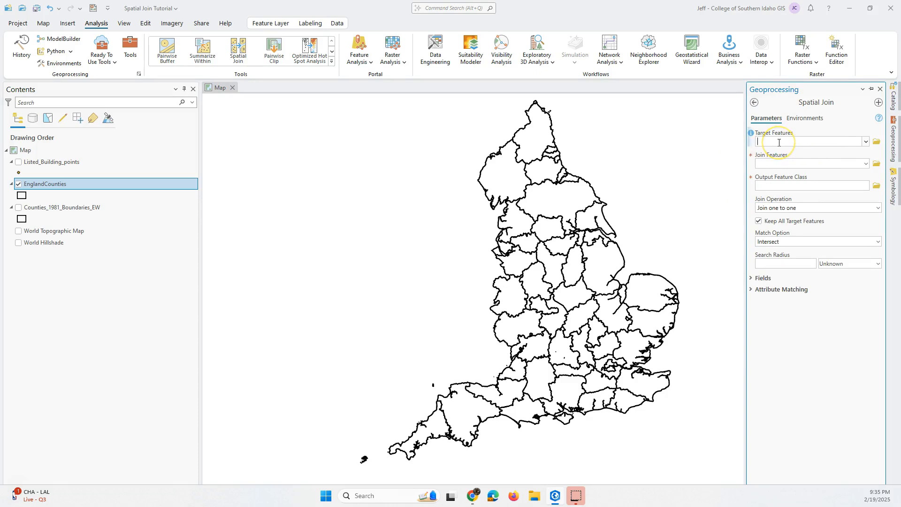
- Show the Listed_Building_points layer and examine how its points fall within the EnglandCounties boundaries
click(19, 162)
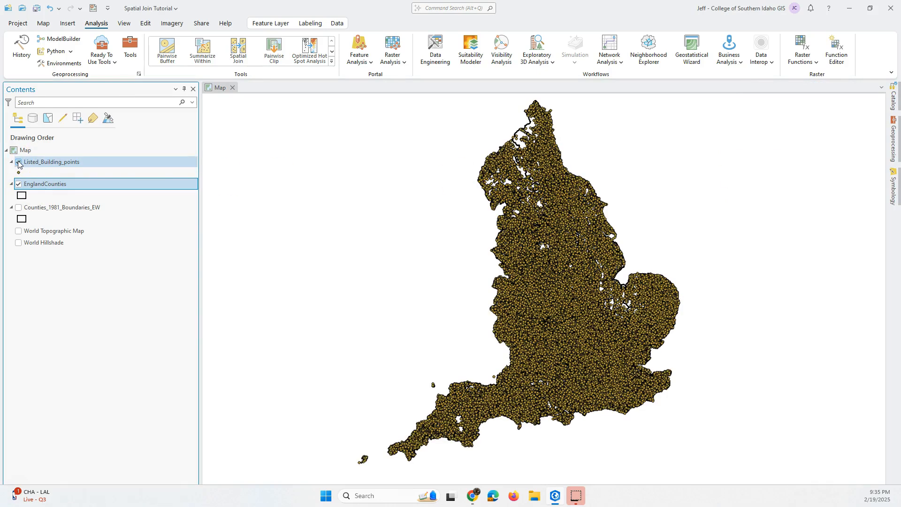
scroll(572, 241, up, 5)
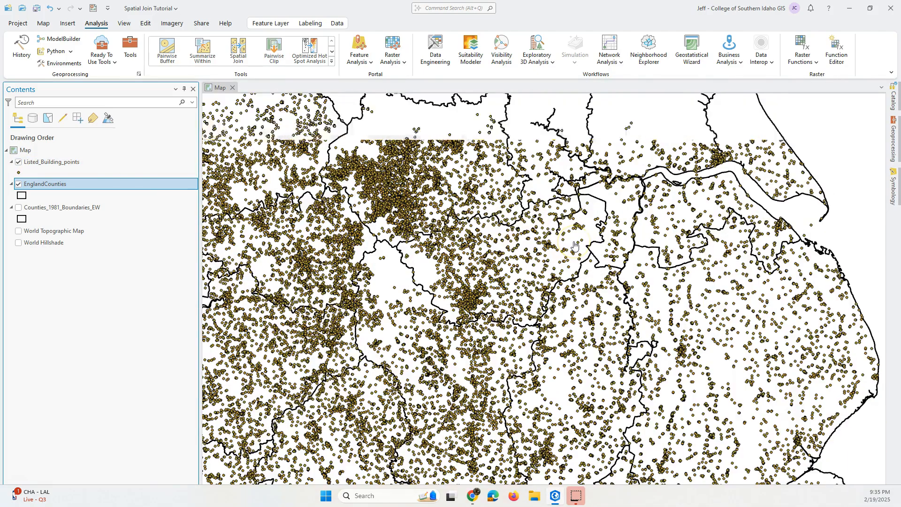
scroll(575, 245, down, 5)
scroll(557, 257, up, 5)
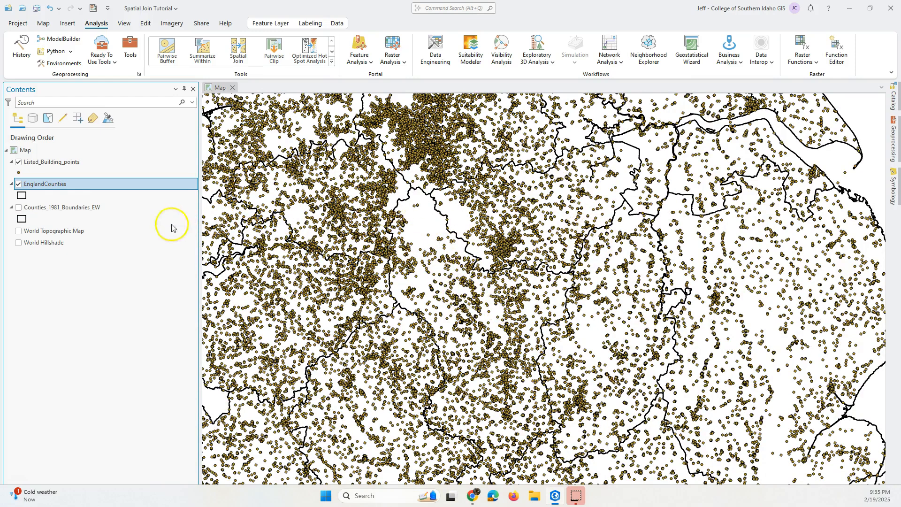
drag(53, 183, 28, 151)
scroll(570, 198, down, 6)
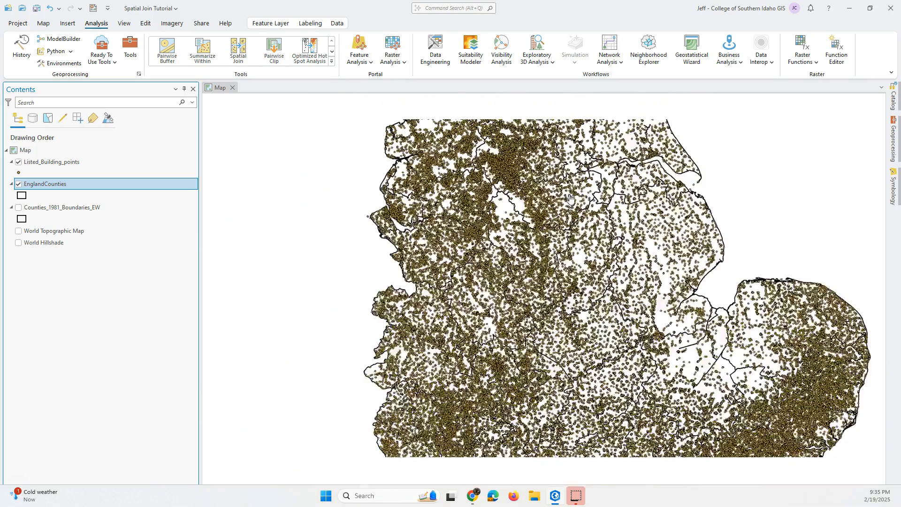
scroll(686, 214, up, 4)
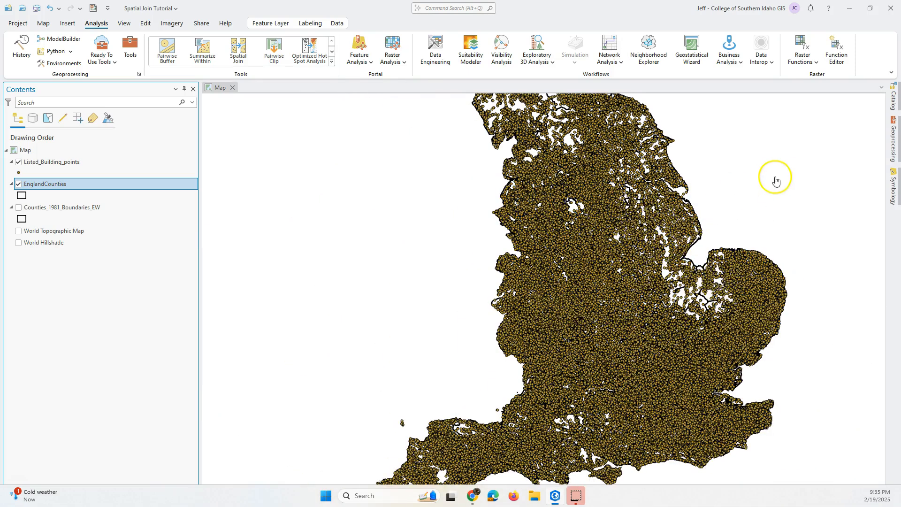
scroll(703, 212, up, 2)
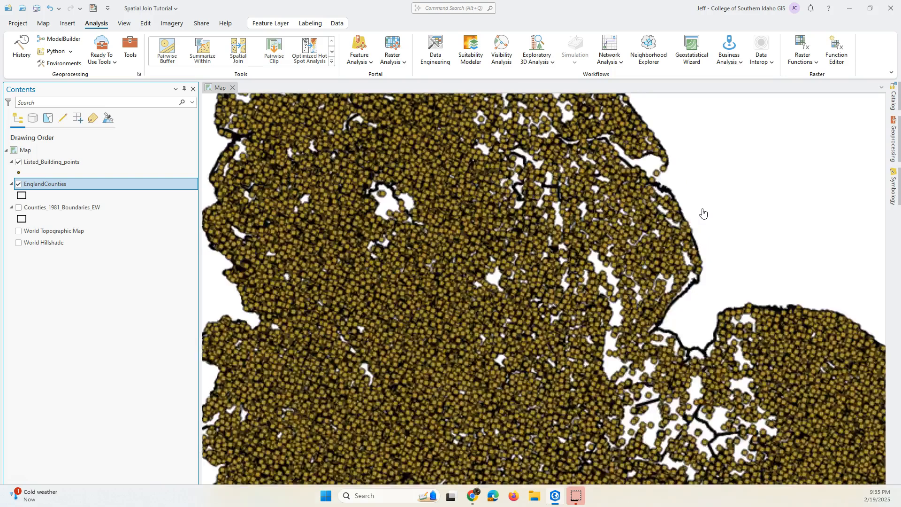
- In the Spatial Join tool, set EnglandCounties as the target features and Listed_Building_points as the join features
click(891, 149)
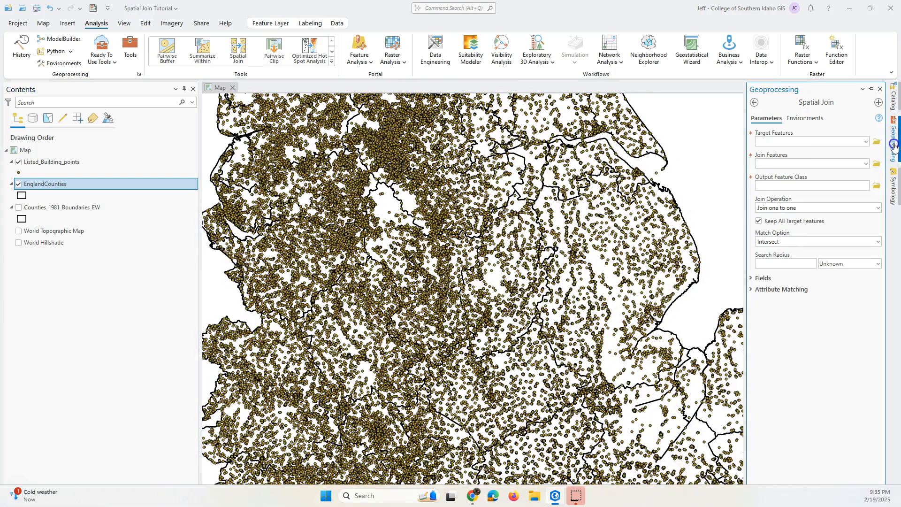
click(866, 142)
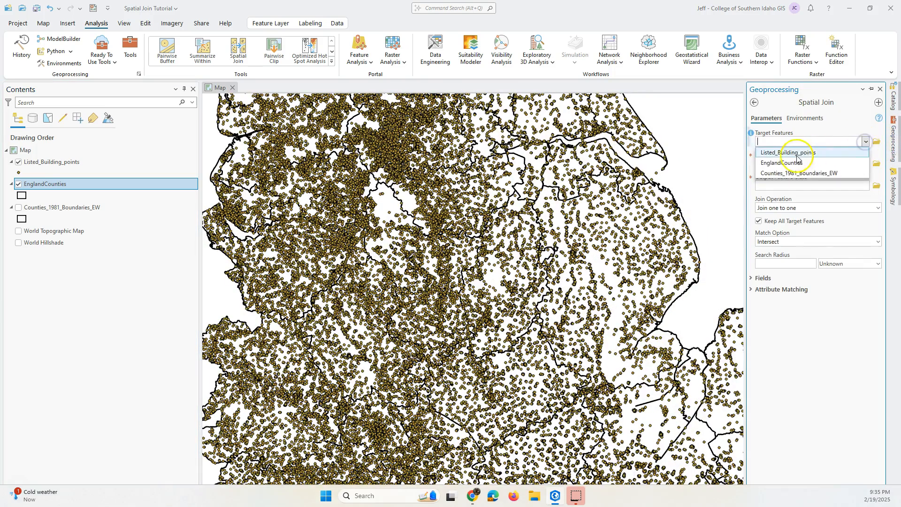
click(788, 162)
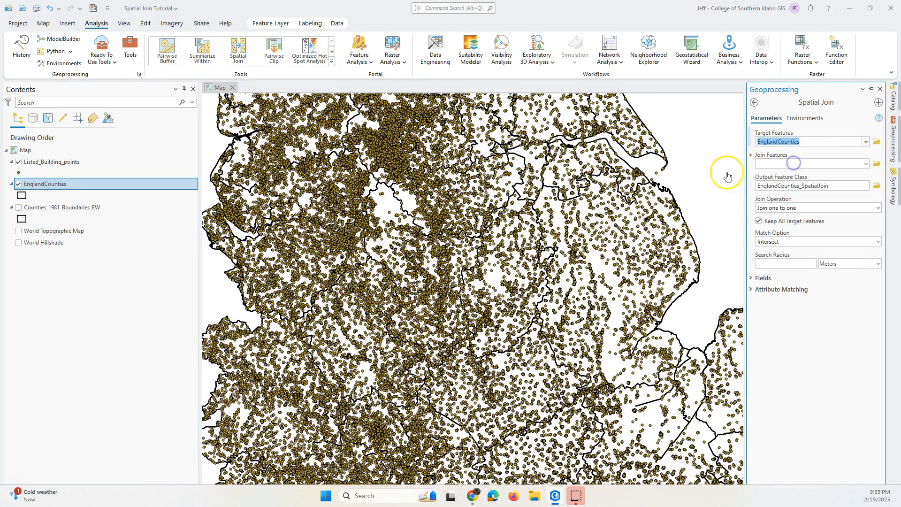
click(866, 164)
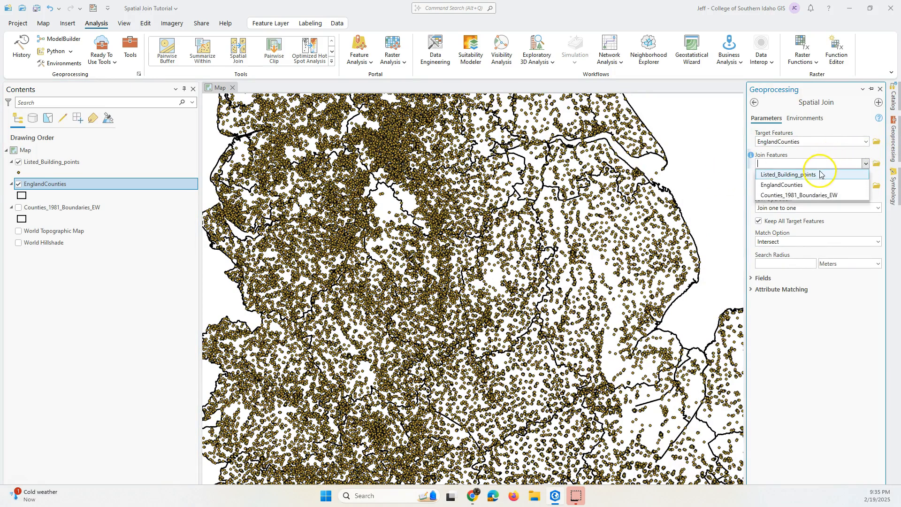
click(797, 178)
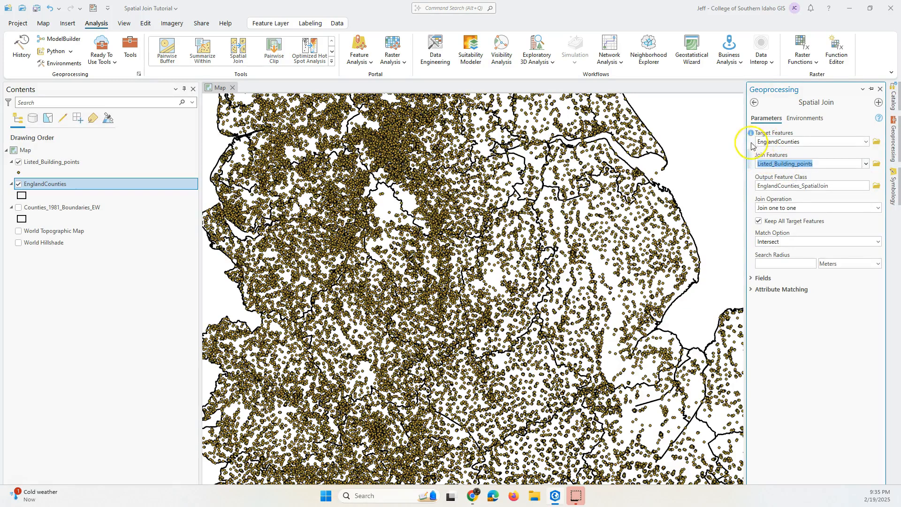
- Name the Spatial Join output feature class ListedByCounty
mouse_move(752, 139)
click(831, 186)
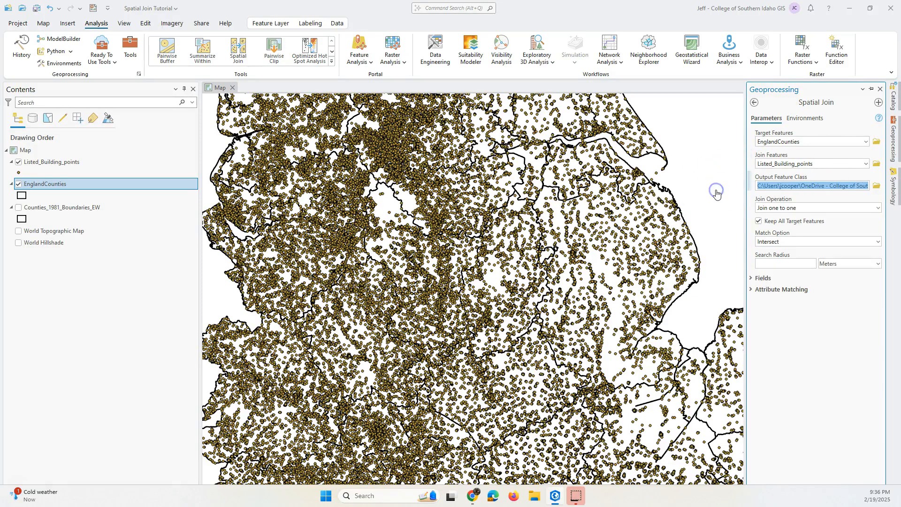
text(l)
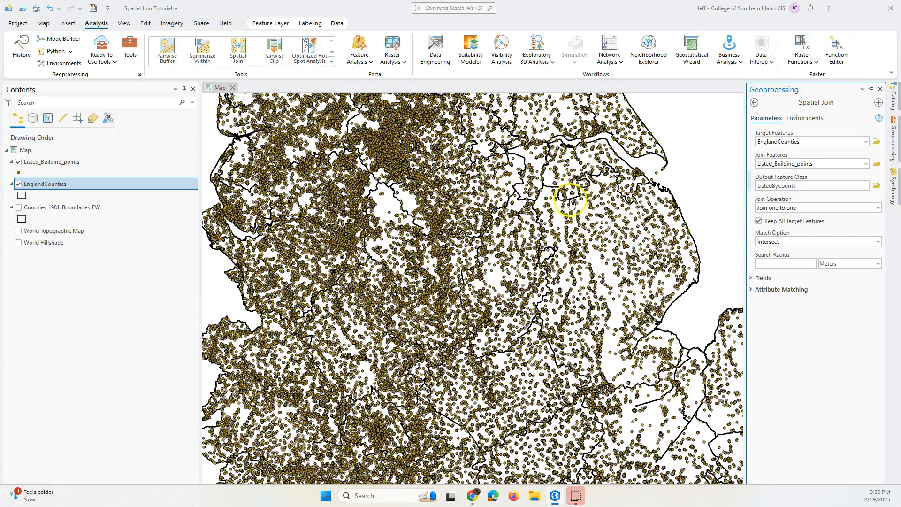
- Run the Spatial Join one to one, keeping all target features with the Intersect match option, and close the tool
scroll(587, 202, up, 4)
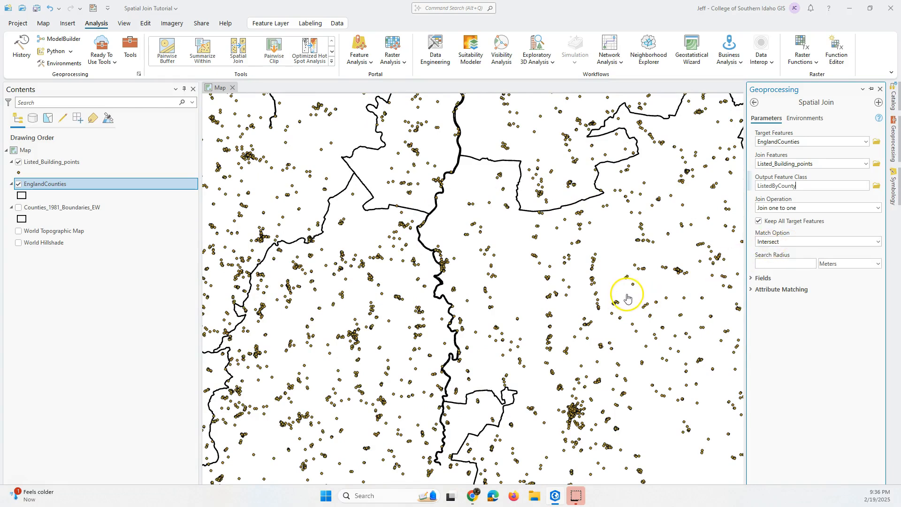
scroll(628, 297, down, 2)
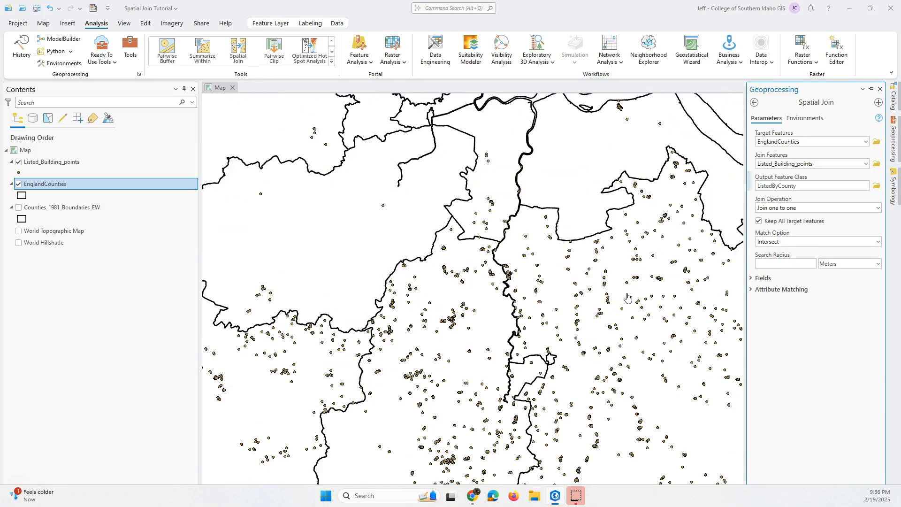
click(877, 242)
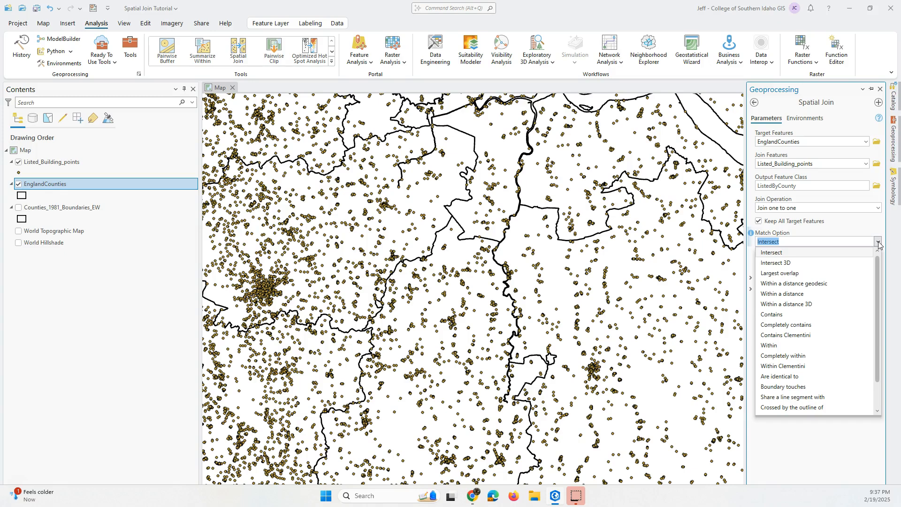
click(878, 242)
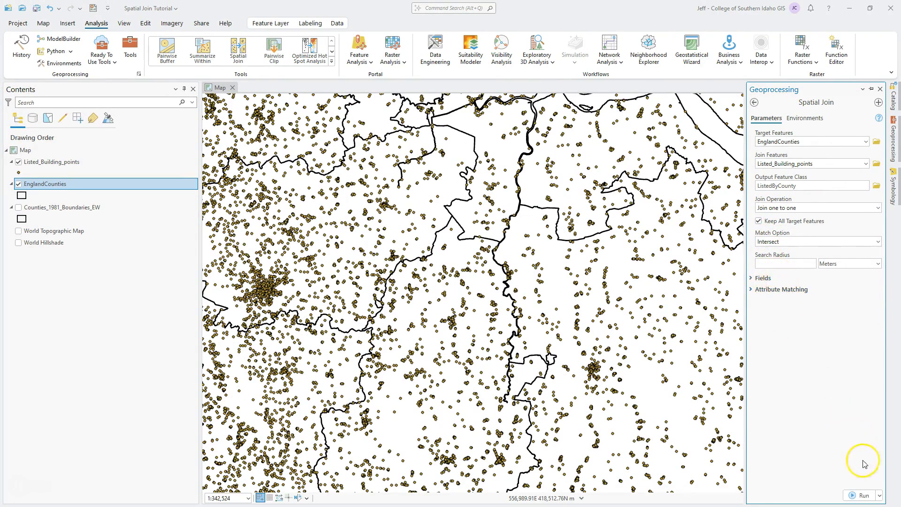
click(864, 494)
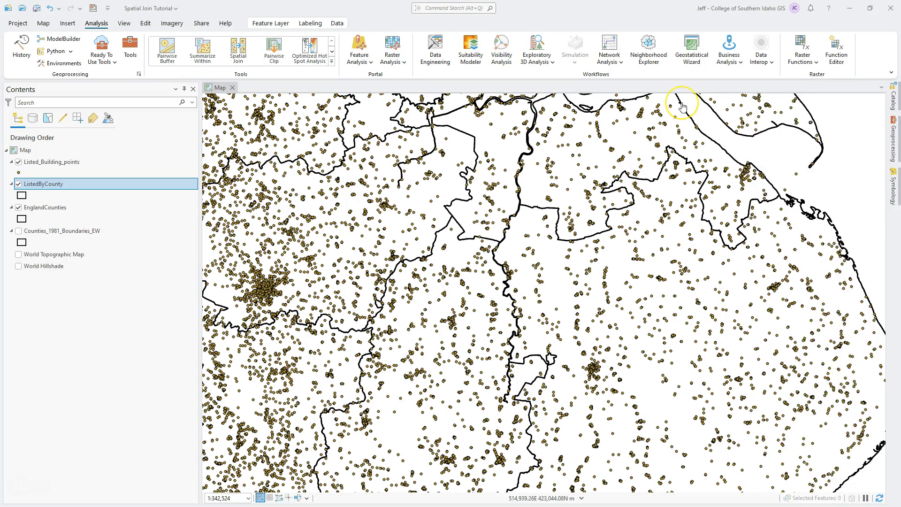
click(893, 132)
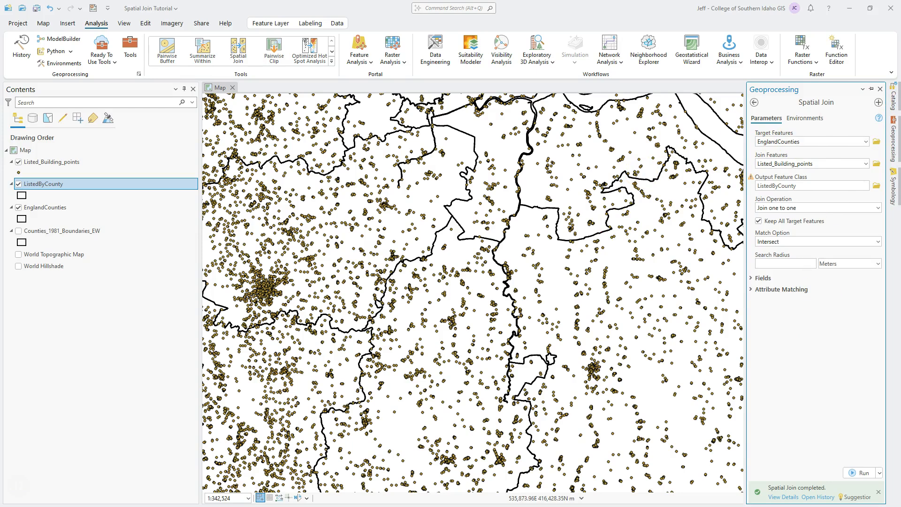
click(880, 89)
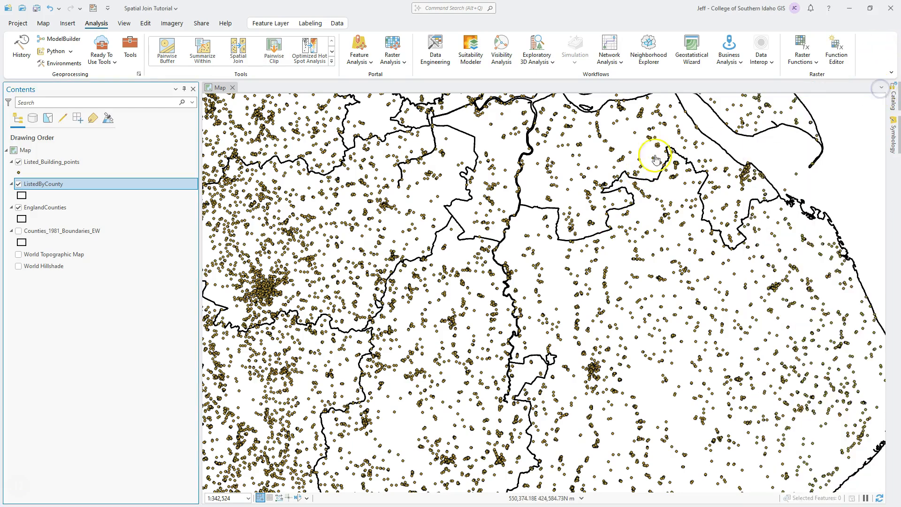
- Hide the Listed_Building_points and EnglandCounties layers, leaving only ListedByCounty shown
scroll(569, 210, down, 3)
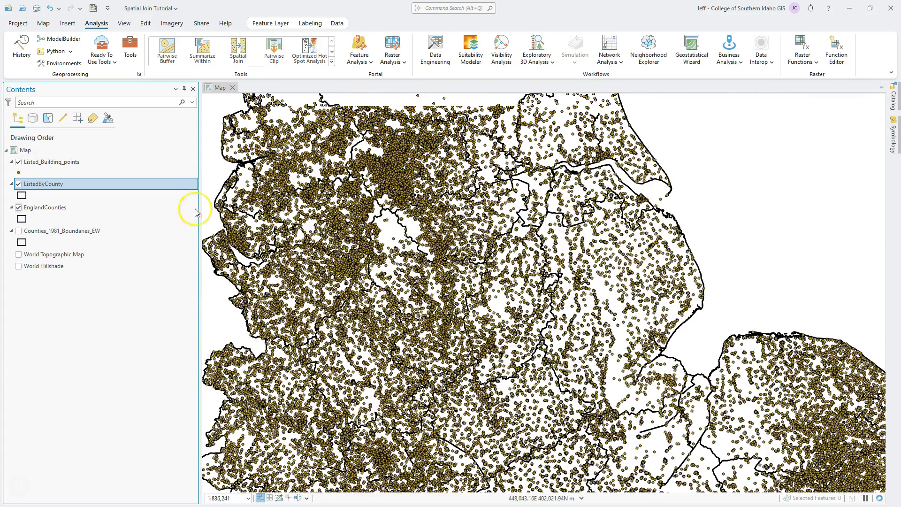
click(18, 163)
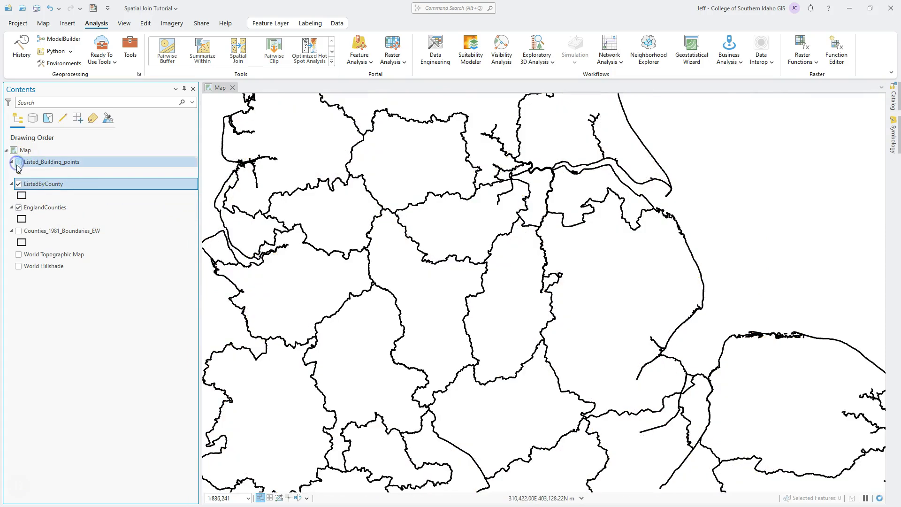
click(18, 207)
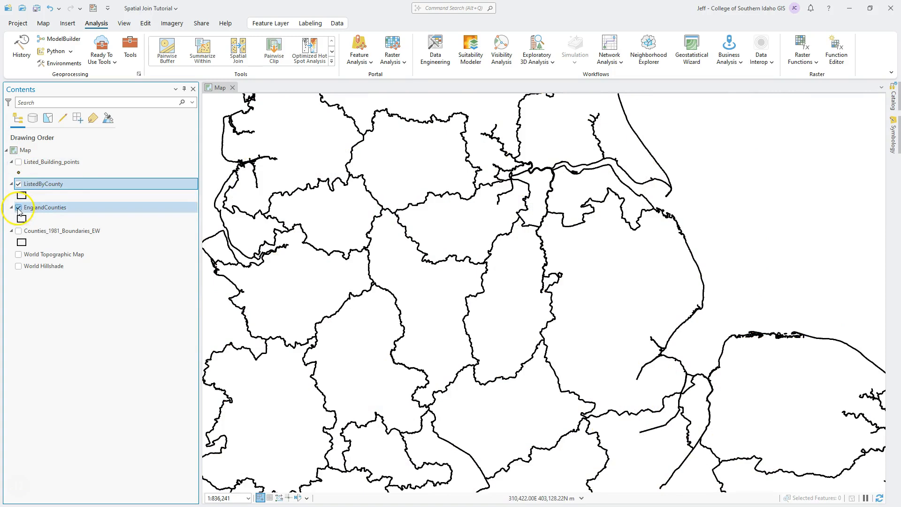
- Inspect the attributes of the Cheshire polygon in ListedByCounty, checking its Join_Count and county name, and dismiss the details
scroll(394, 229, down, 5)
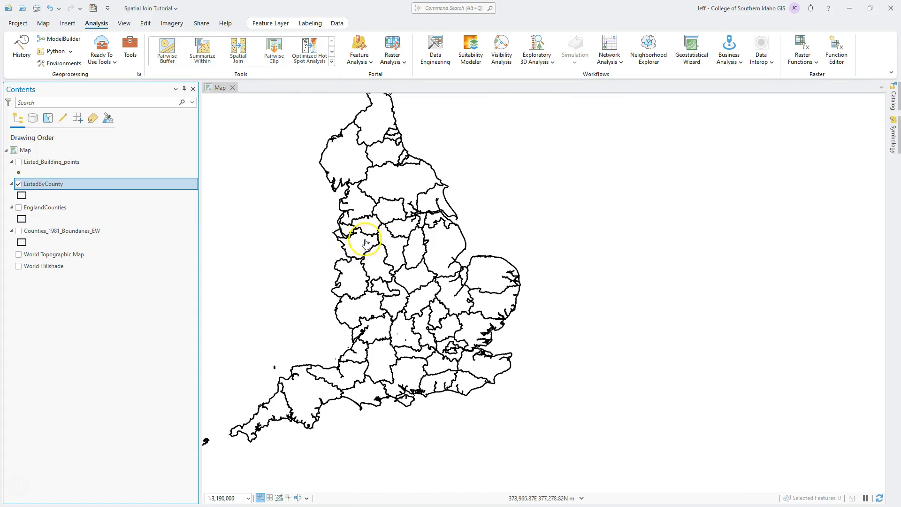
scroll(360, 248, up, 1)
scroll(360, 248, up, 2)
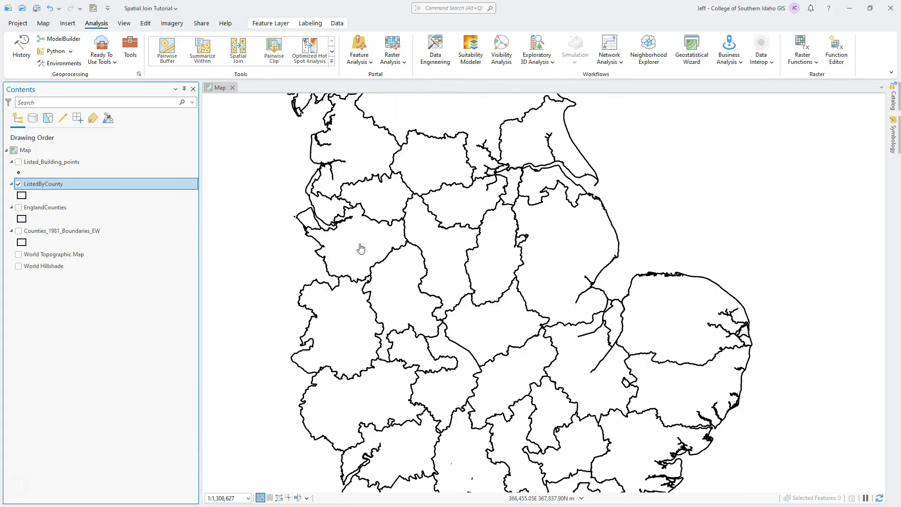
click(361, 248)
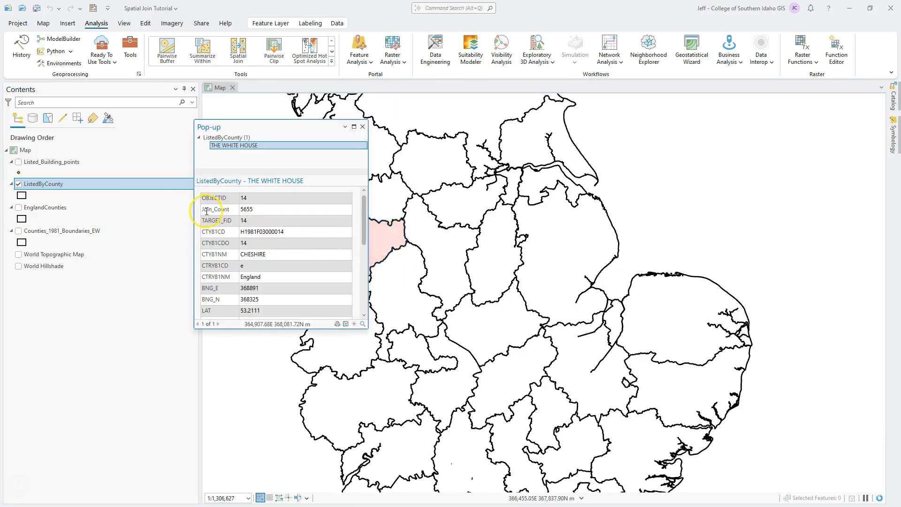
drag(256, 209, 205, 209)
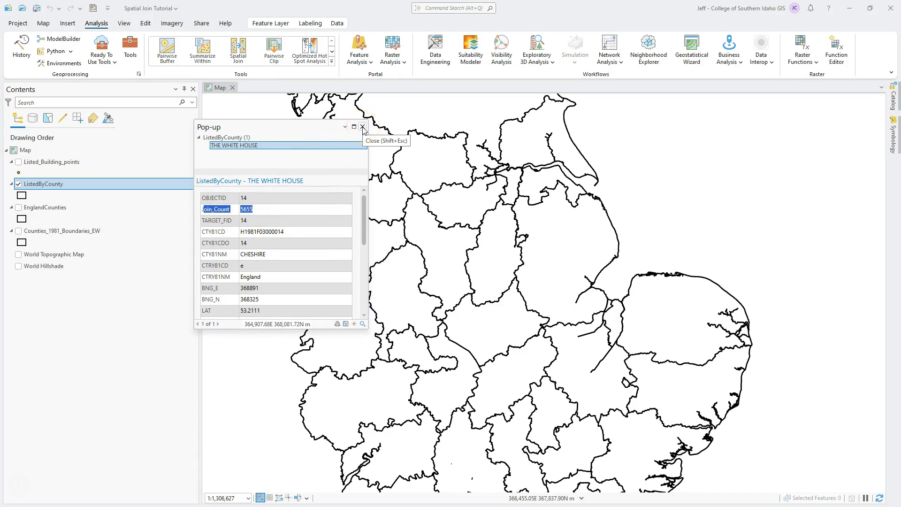
click(276, 258)
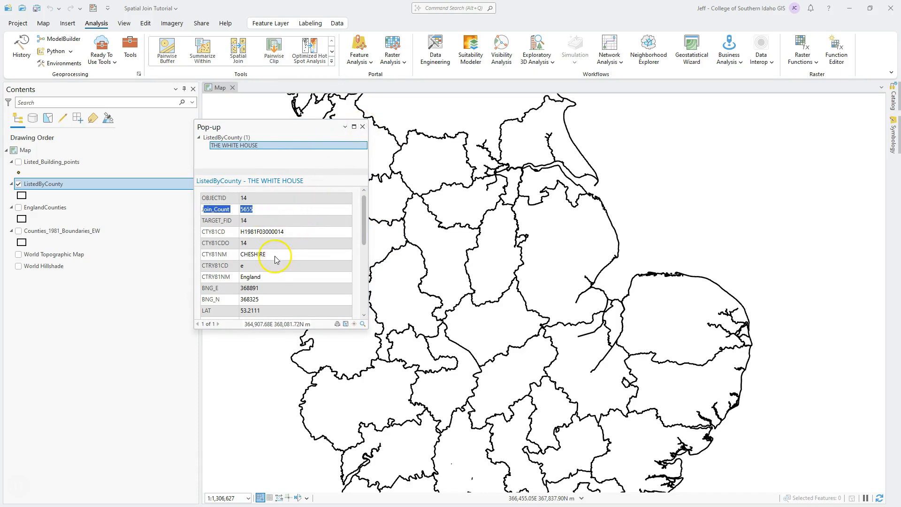
click(362, 126)
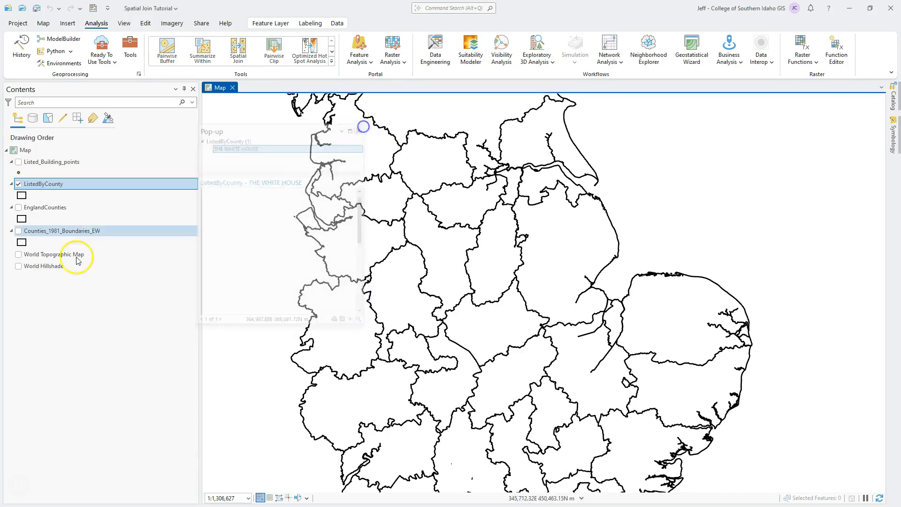
- Review the Join_Count values per county in the ListedByCounty attribute table, and close the table
right_click(52, 176)
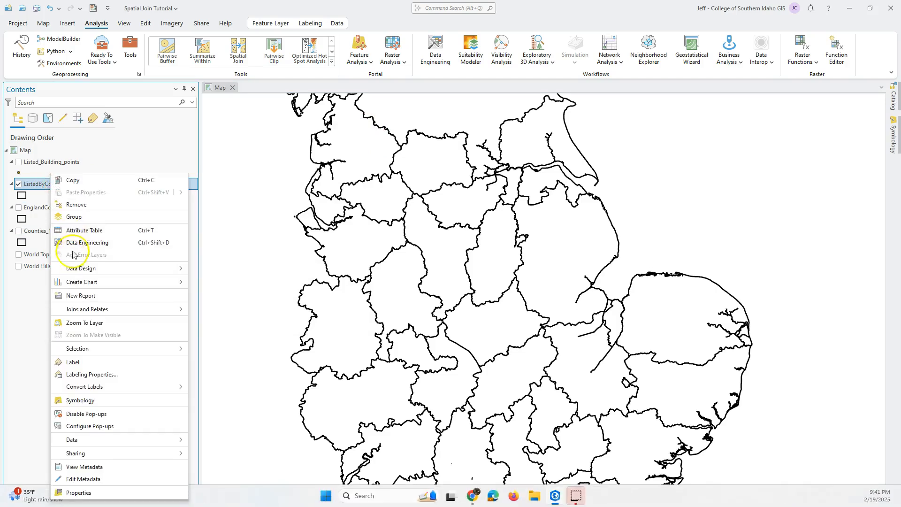
click(79, 231)
scroll(463, 388, down, 1)
scroll(462, 388, up, 1)
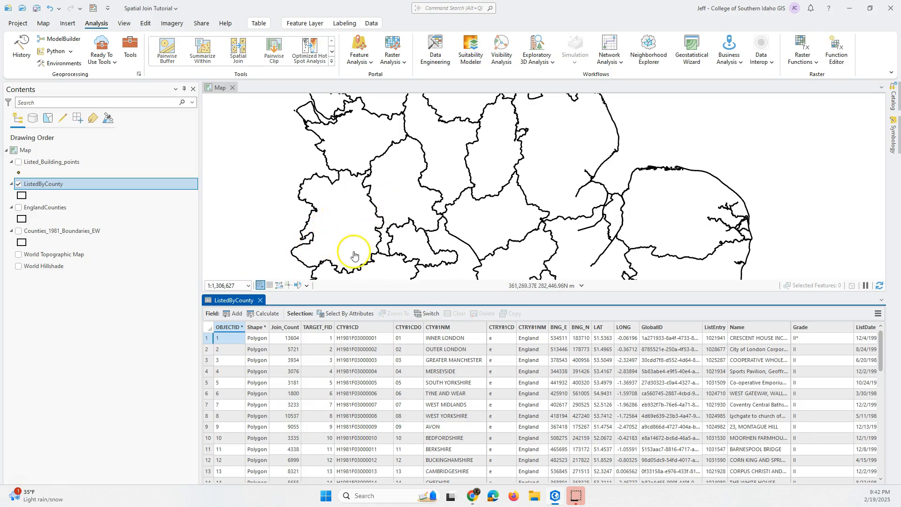
click(260, 300)
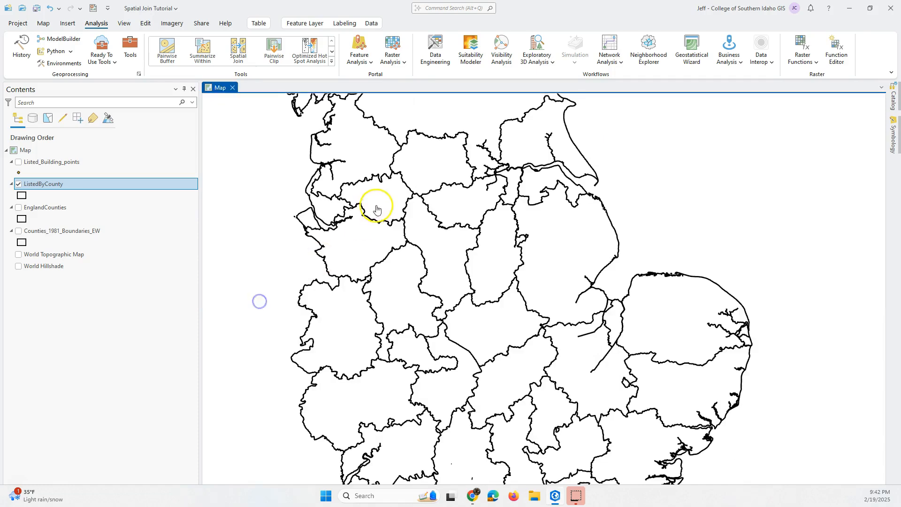
- Symbolize ListedByCounty with graduated colors on the Join_Count field, using Natural Breaks (Jenks) with 5 classes and the yellow-to-blue color scheme
scroll(425, 215, down, 3)
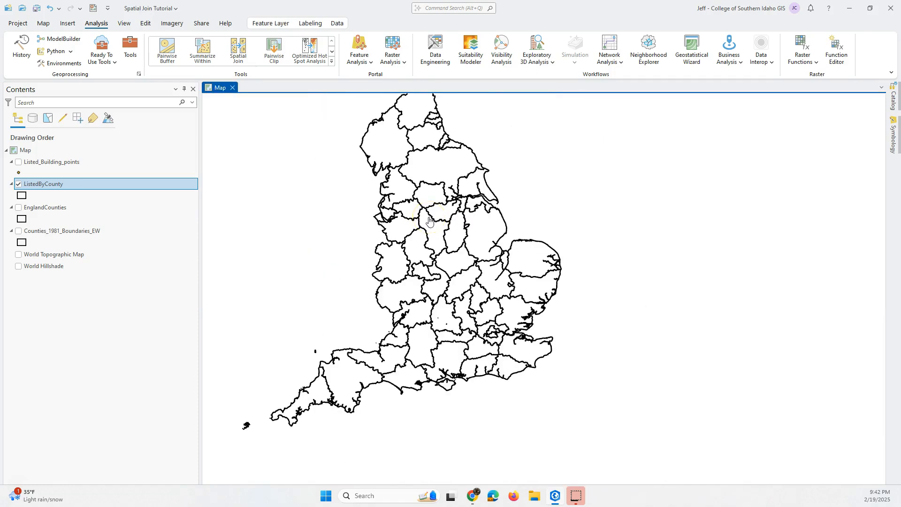
drag(426, 222, 446, 248)
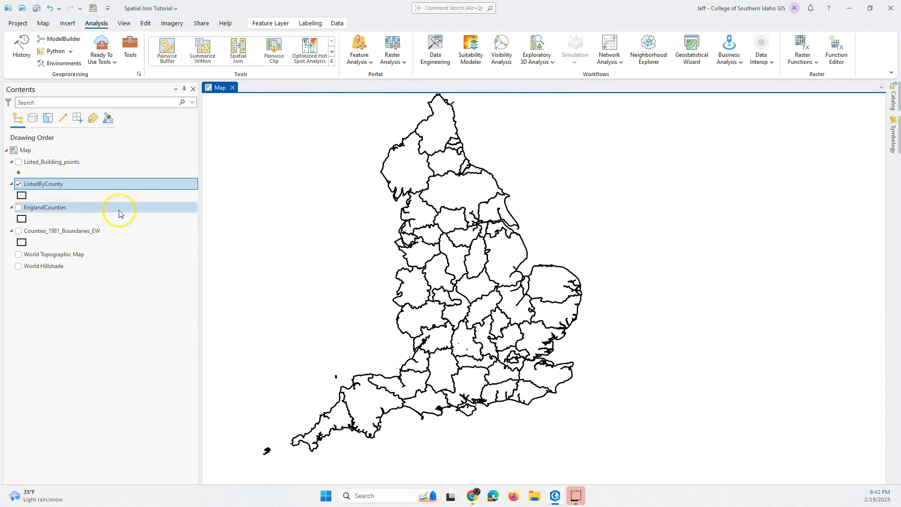
right_click(50, 178)
mouse_move(49, 178)
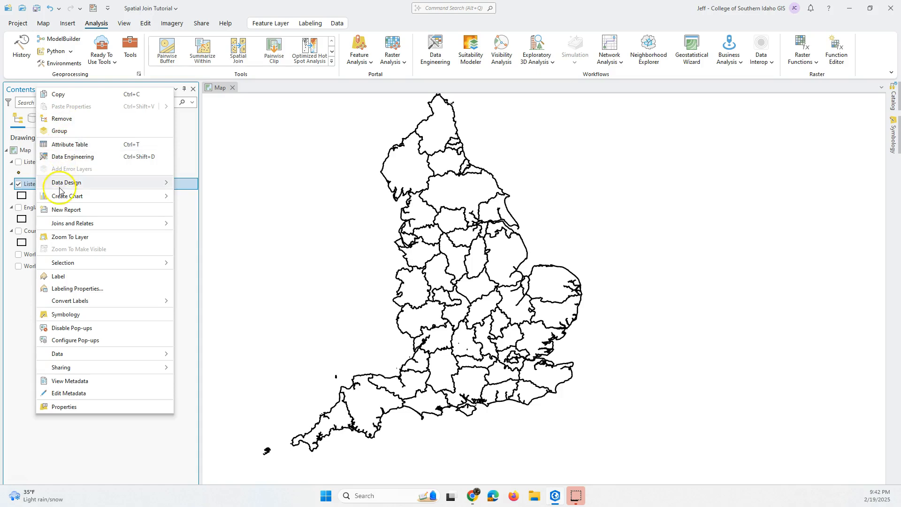
click(70, 314)
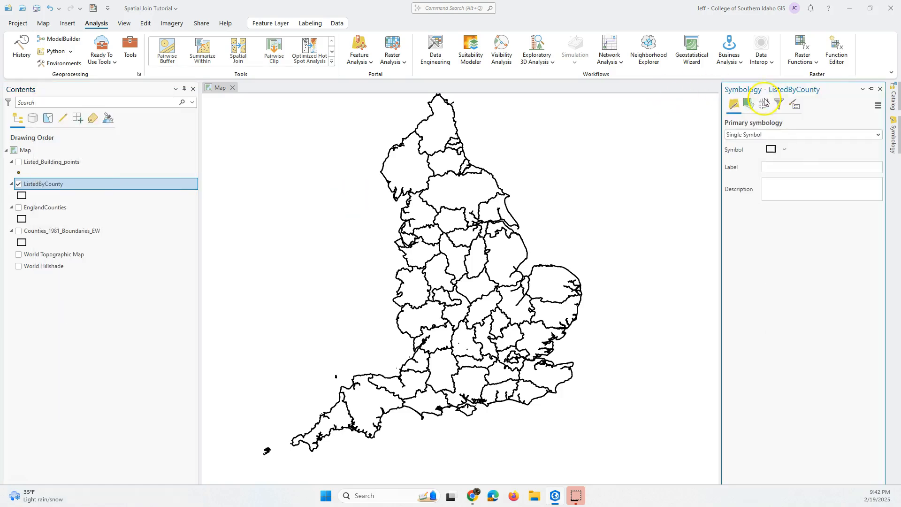
click(807, 135)
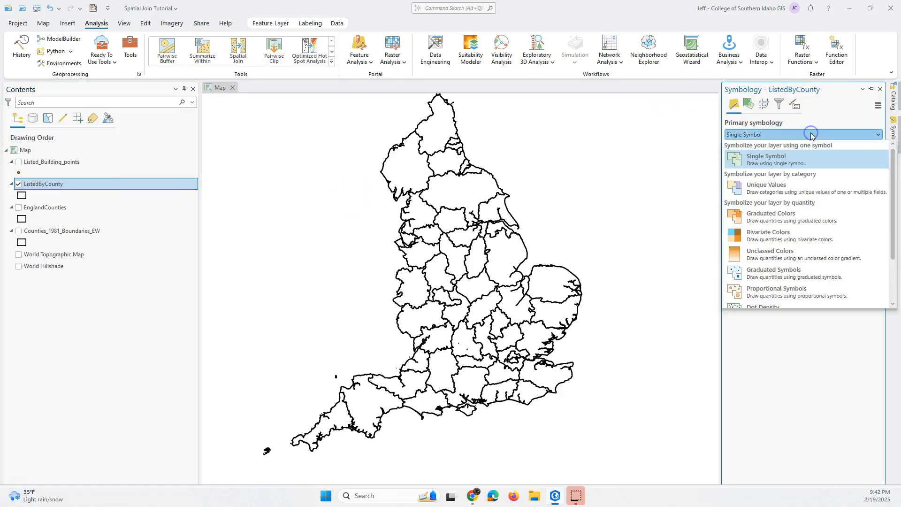
click(779, 216)
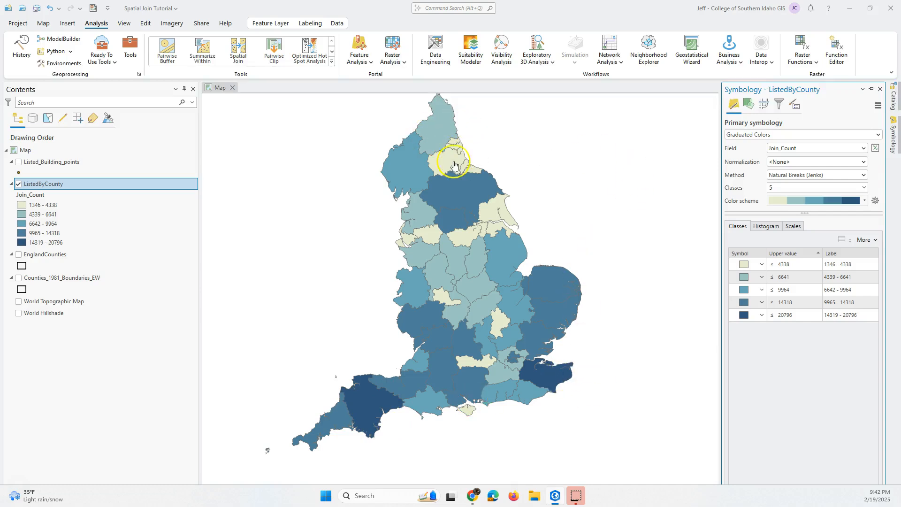
click(866, 202)
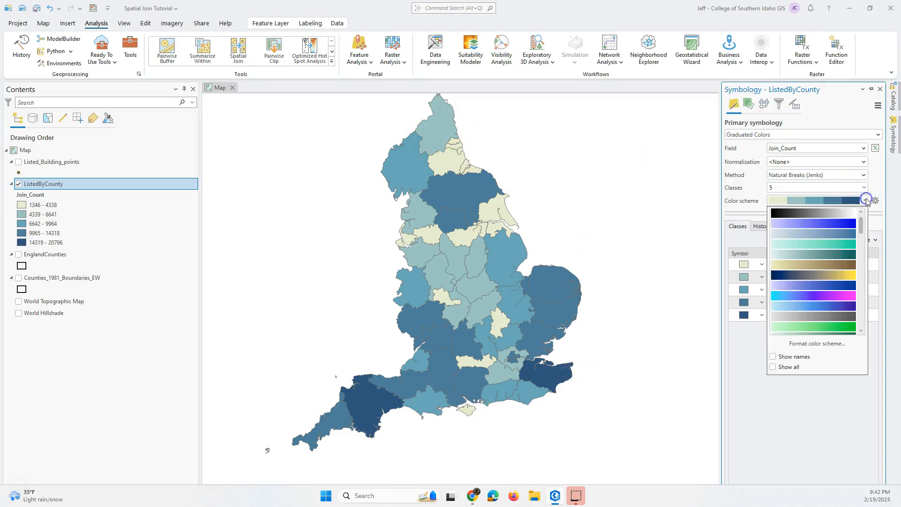
click(866, 201)
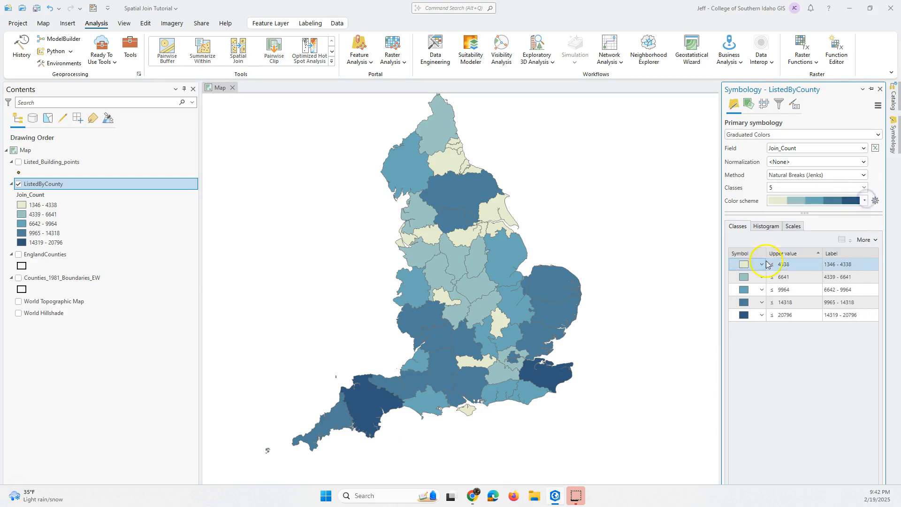